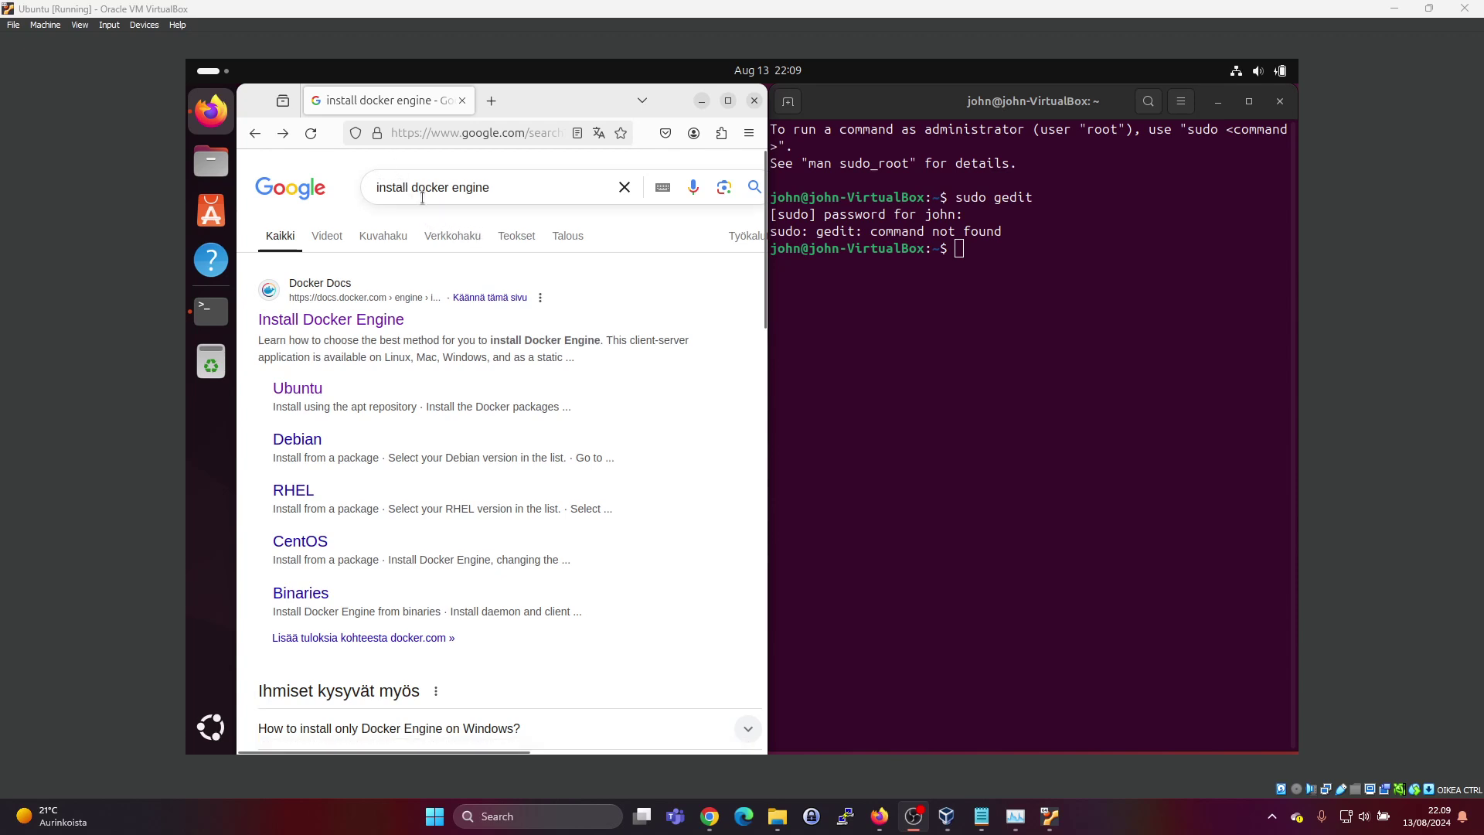
Go to Docker Docs' Install Docker Engine page and its Ubuntu instructions
{"action": "left_click", "coordinate": [378, 331]}
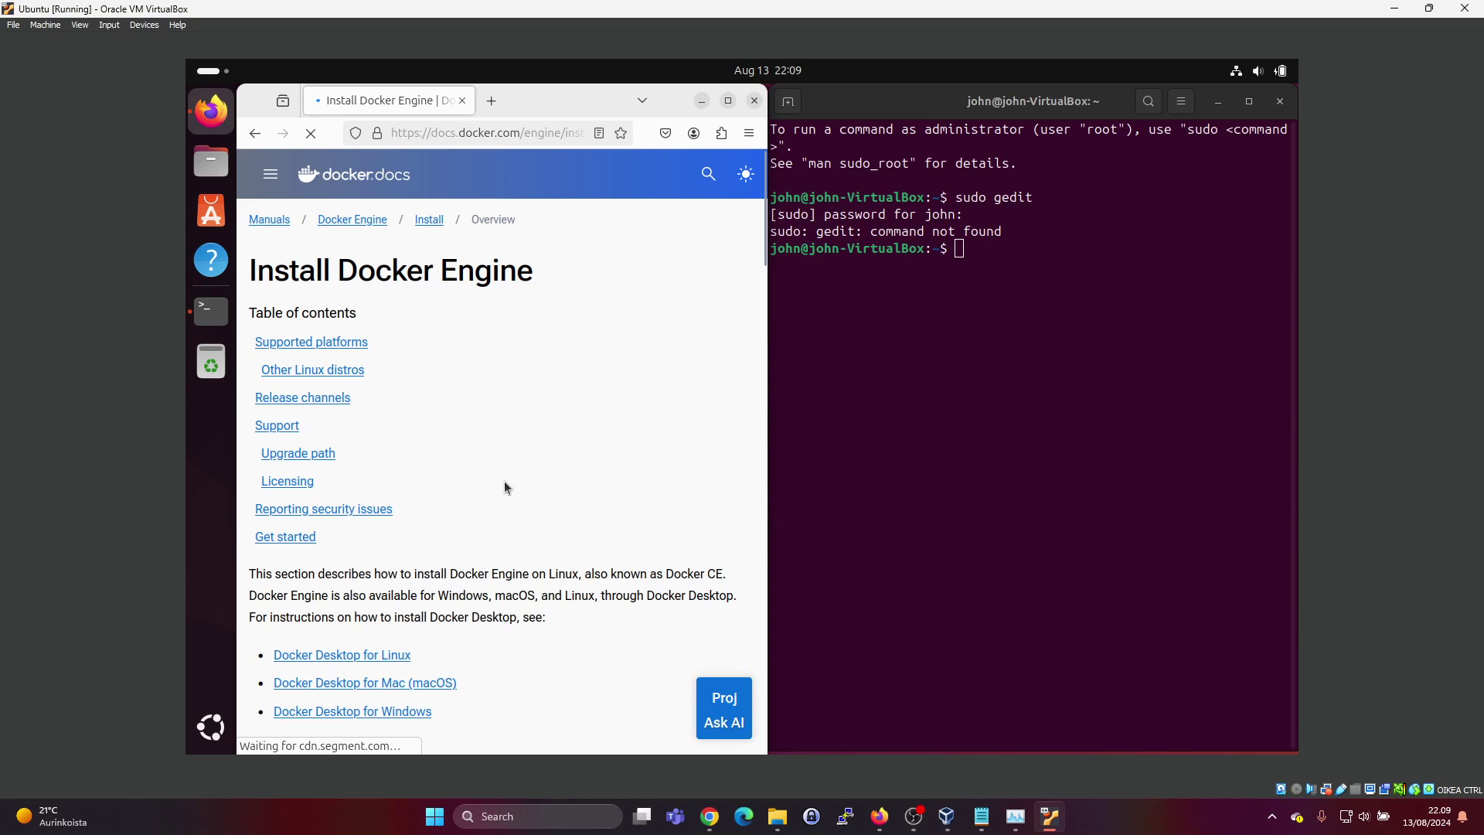
{"action": "scroll", "coordinate": [505, 482], "scroll_direction": "down", "scroll_amount": 2}
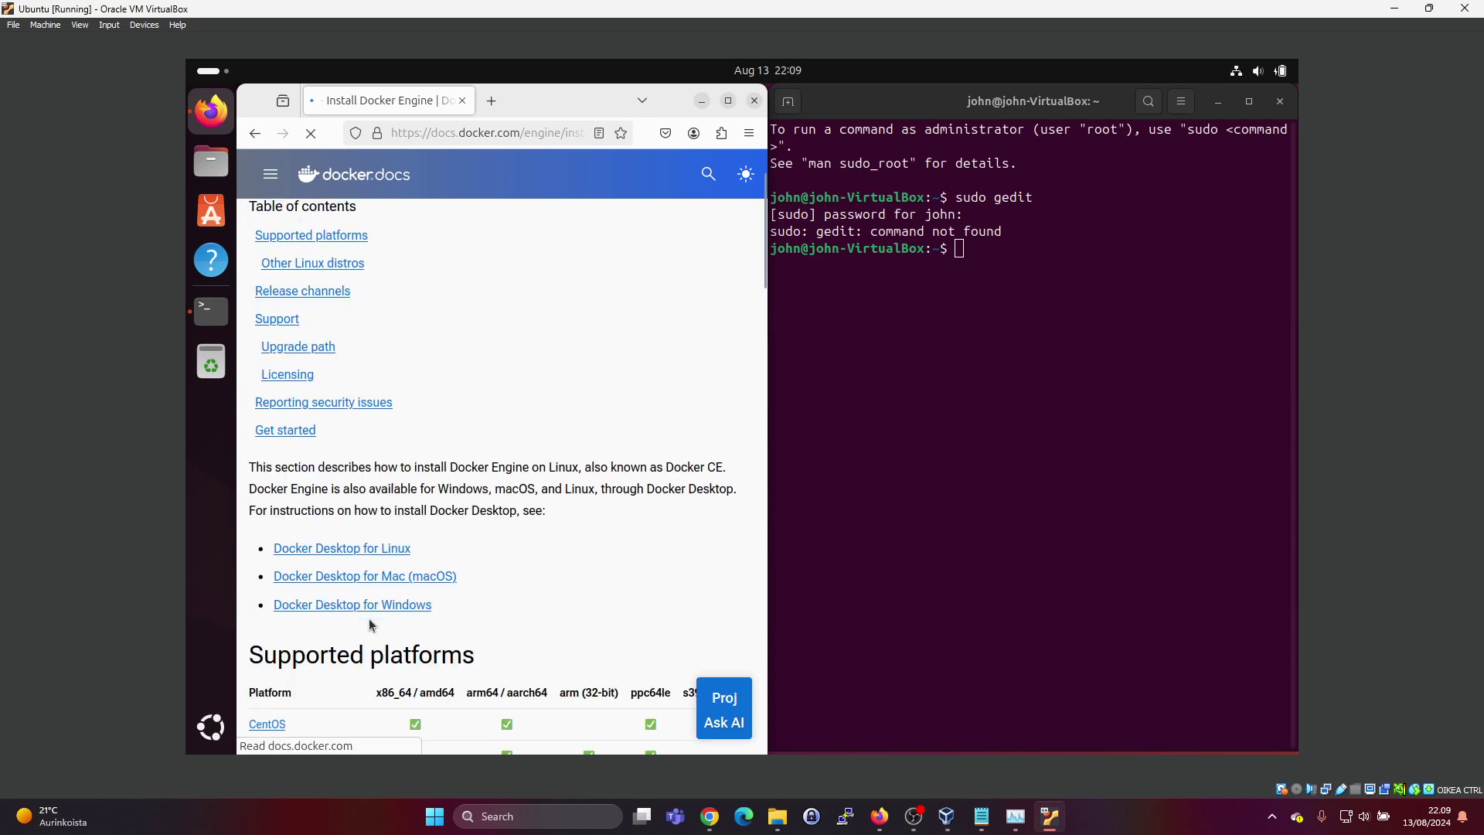
{"action": "scroll", "coordinate": [452, 599], "scroll_direction": "up", "scroll_amount": 2}
{"action": "scroll", "coordinate": [480, 595], "scroll_direction": "down", "scroll_amount": 1}
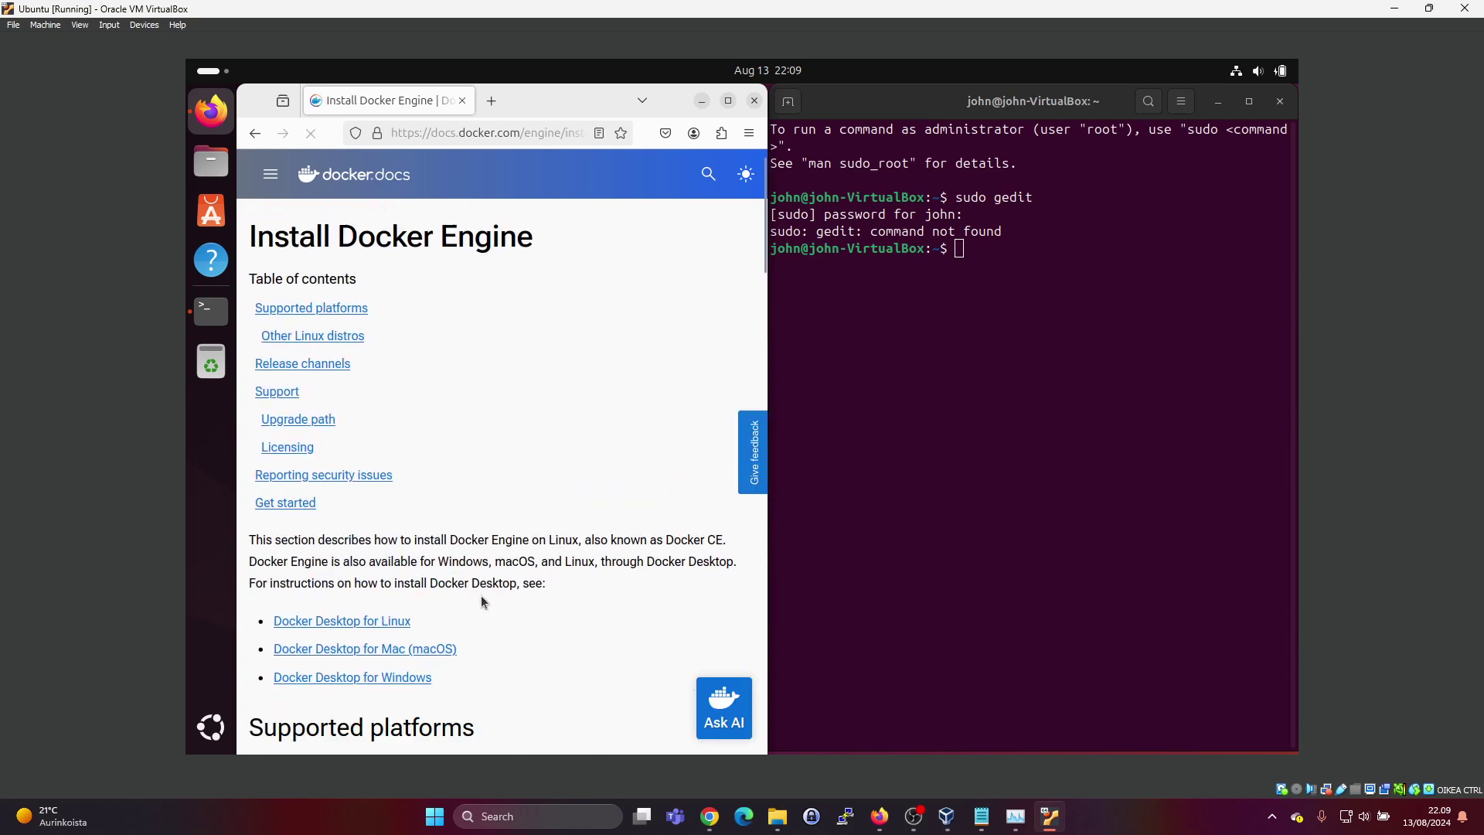
{"action": "scroll", "coordinate": [394, 604], "scroll_direction": "down", "scroll_amount": 5}
{"action": "scroll", "coordinate": [341, 596], "scroll_direction": "down", "scroll_amount": 2}
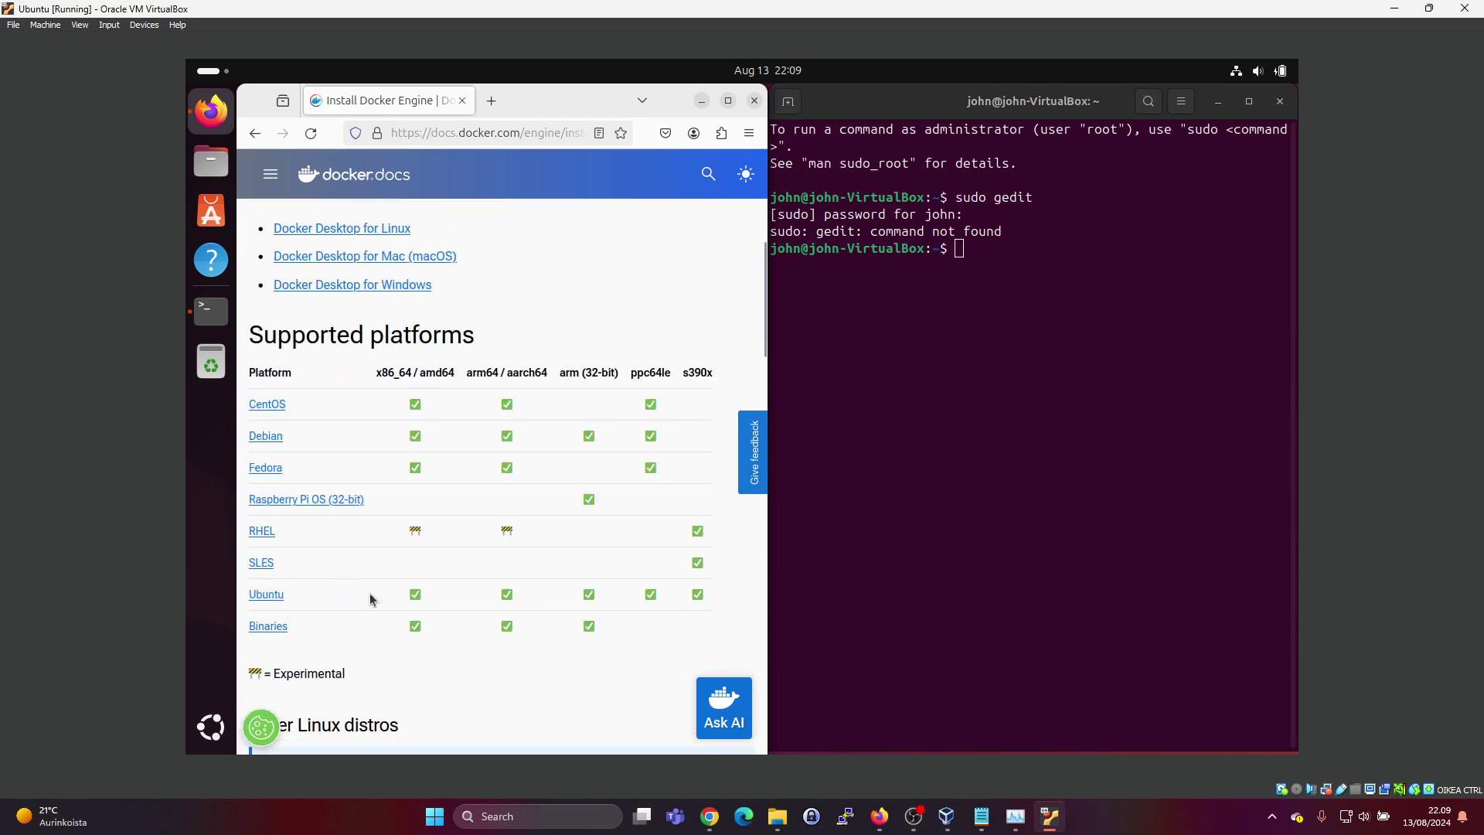
{"action": "left_click", "coordinate": [265, 601]}
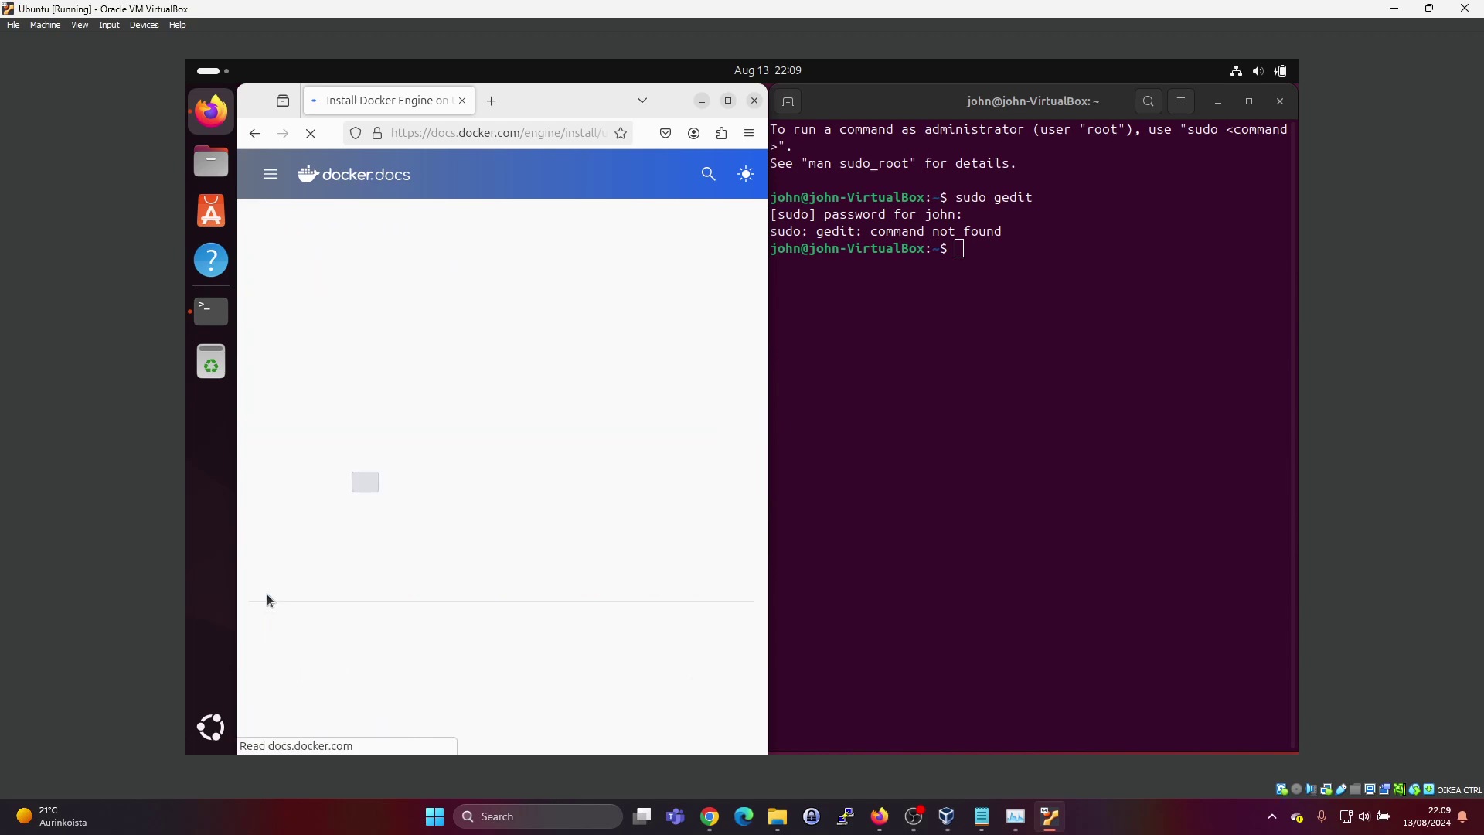
{"action": "scroll", "coordinate": [496, 531], "scroll_direction": "down", "scroll_amount": 5}
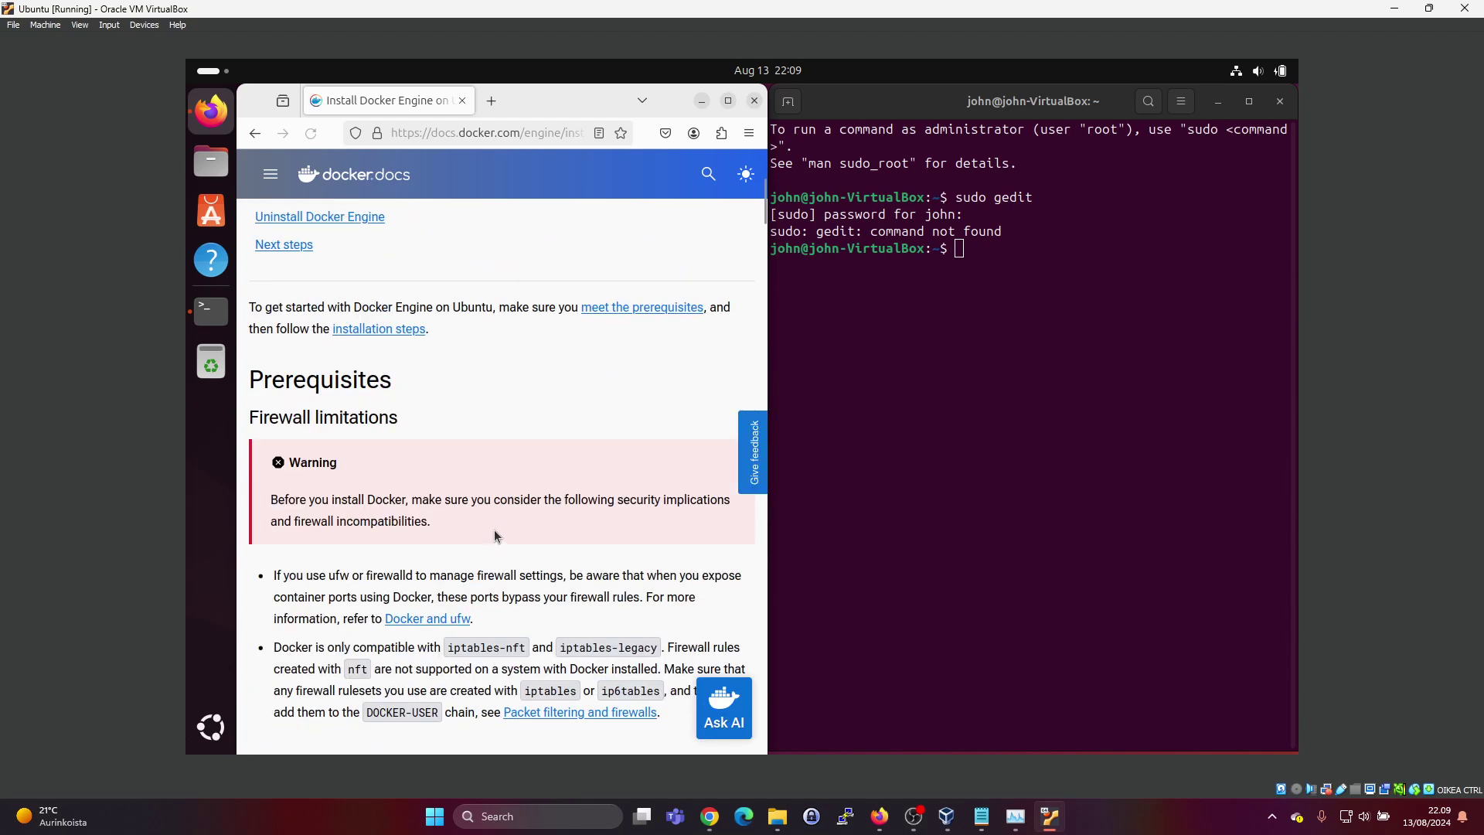
{"action": "scroll", "coordinate": [493, 530], "scroll_direction": "down", "scroll_amount": 4}
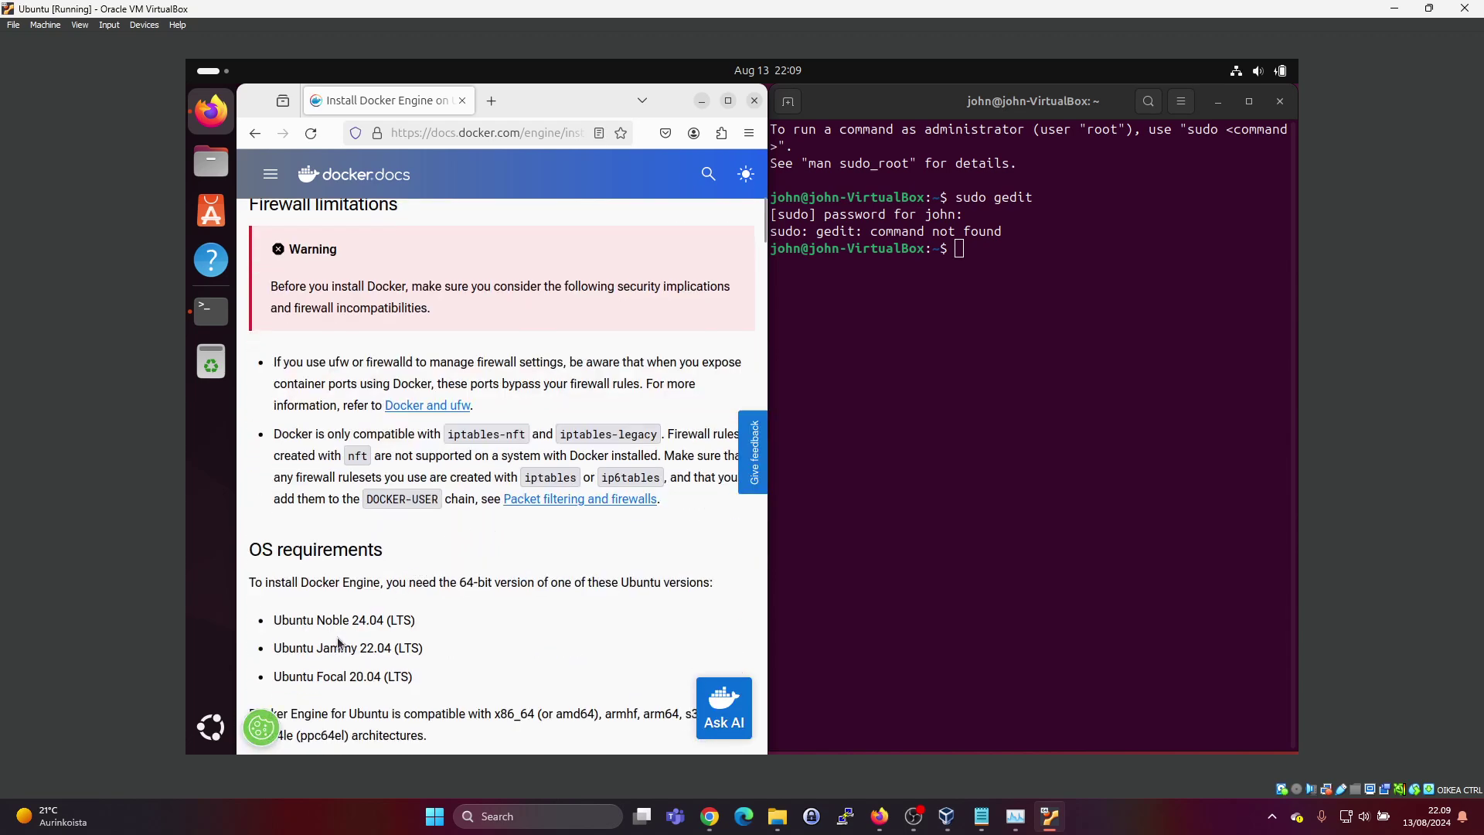
{"action": "scroll", "coordinate": [413, 620], "scroll_direction": "down", "scroll_amount": 2}
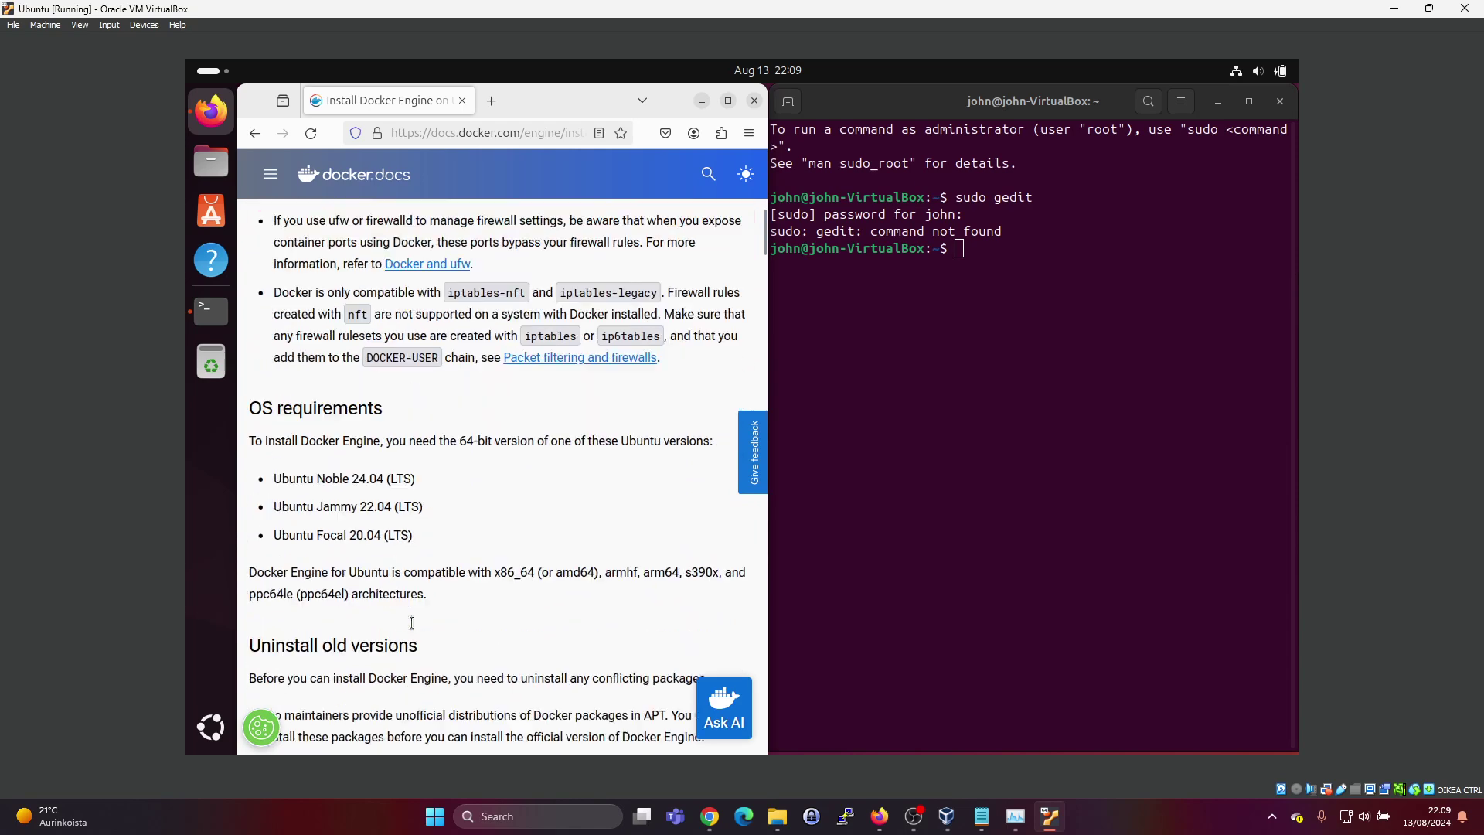
{"action": "scroll", "coordinate": [424, 606], "scroll_direction": "down", "scroll_amount": 3}
{"action": "scroll", "coordinate": [522, 478], "scroll_direction": "down", "scroll_amount": 4}
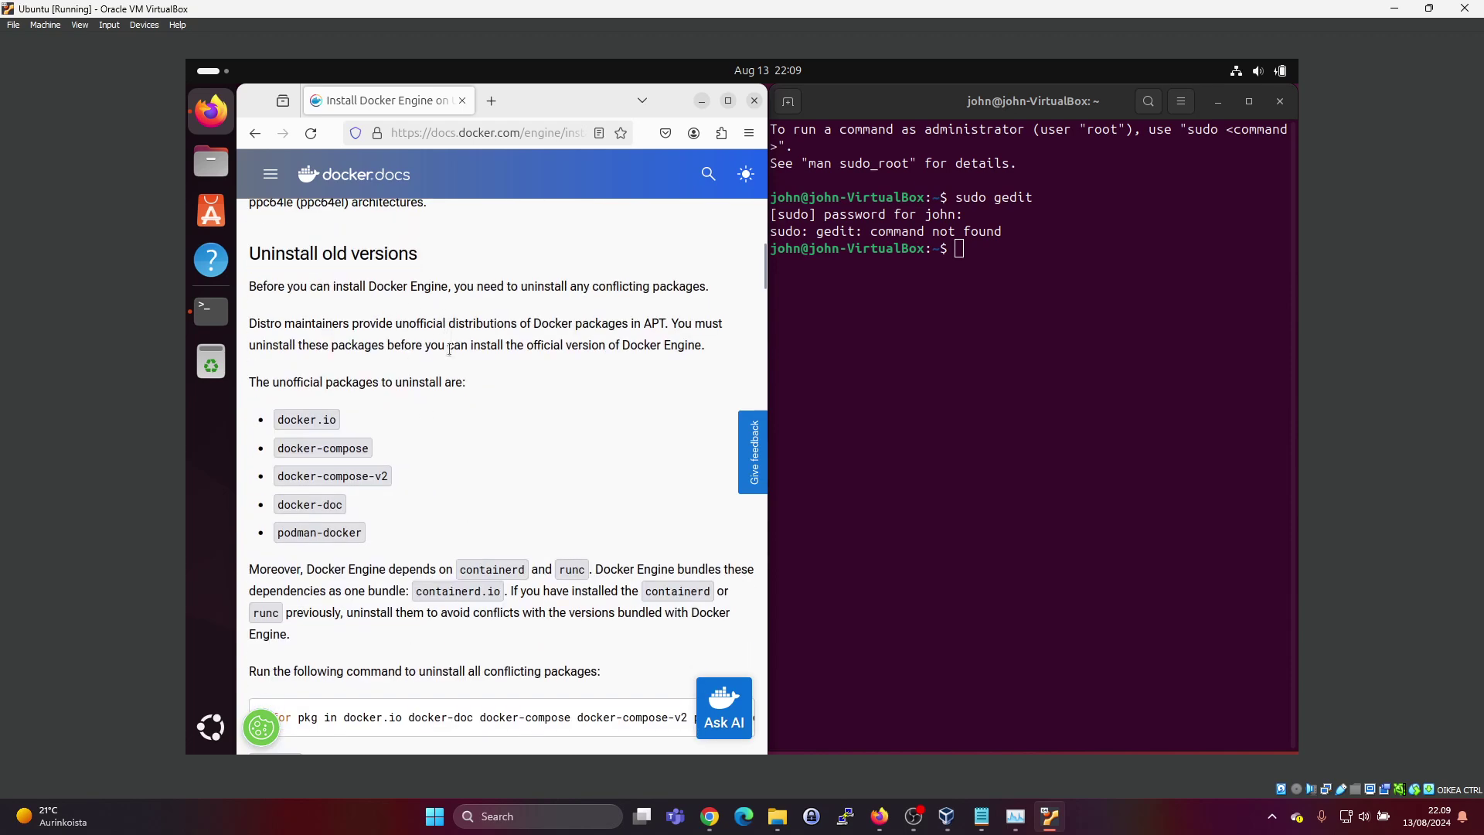
{"action": "scroll", "coordinate": [443, 403], "scroll_direction": "down", "scroll_amount": 2}
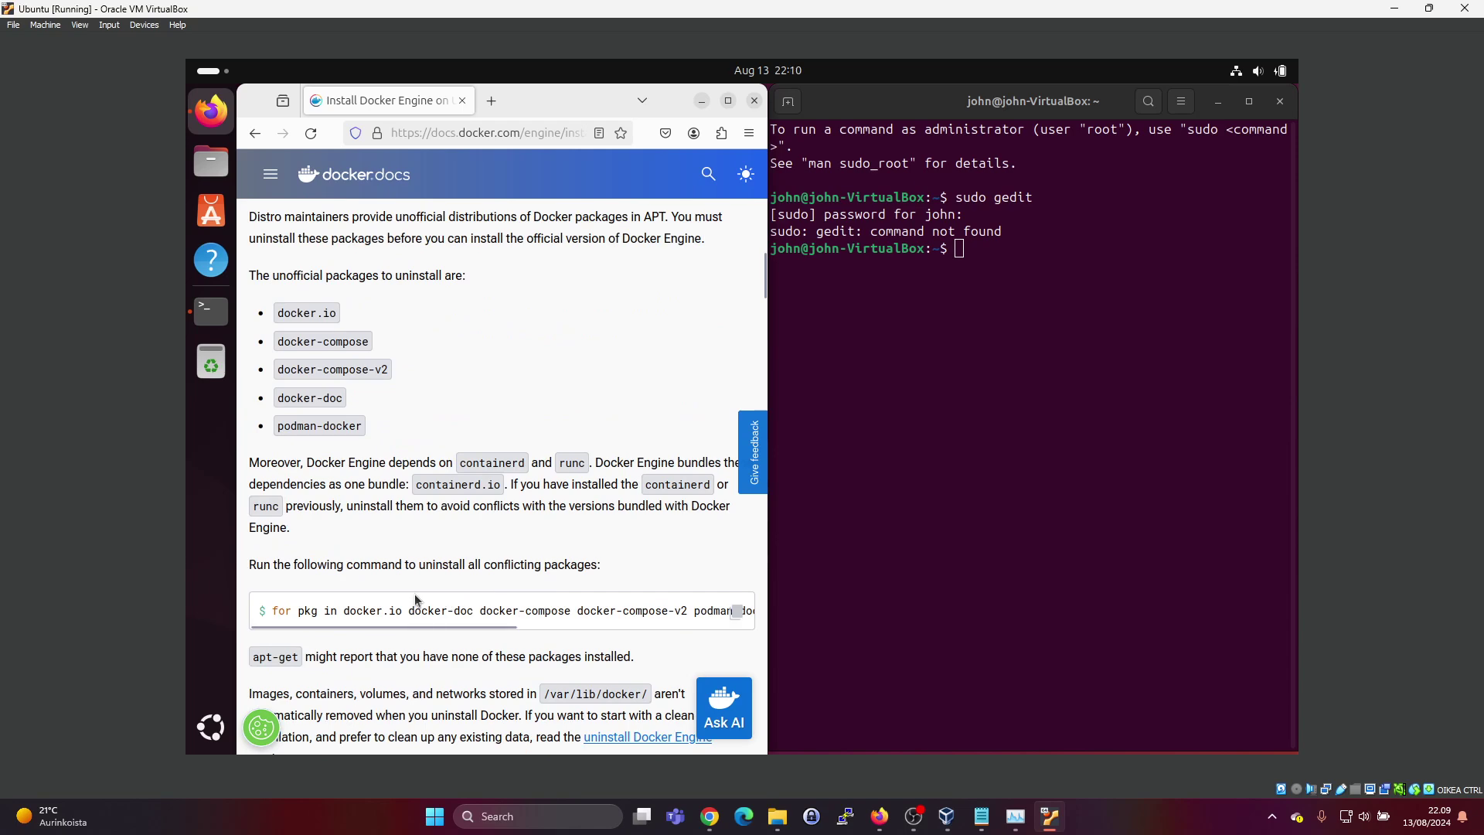
{"action": "scroll", "coordinate": [413, 595], "scroll_direction": "down", "scroll_amount": 4}
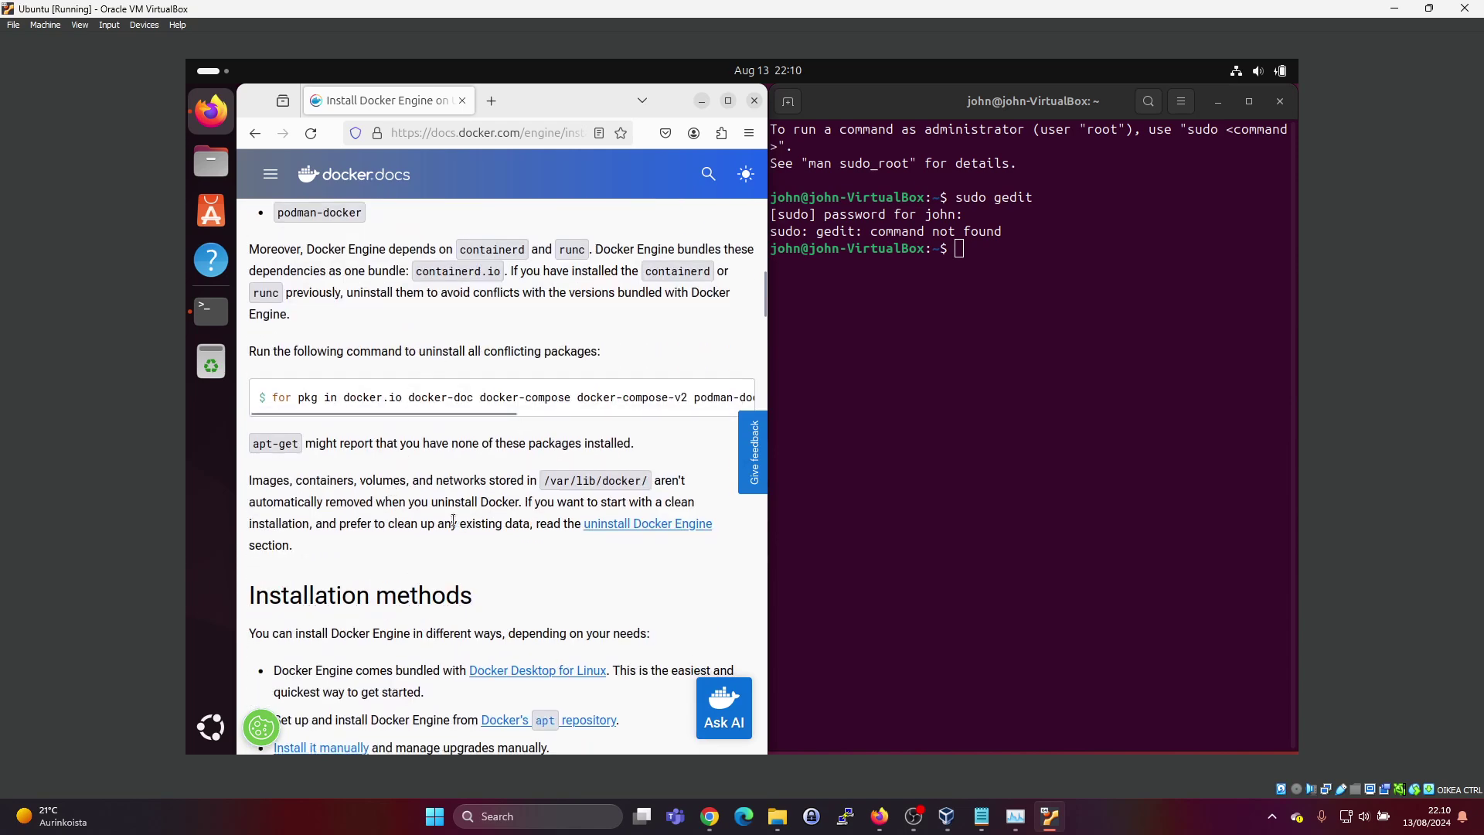
{"action": "scroll", "coordinate": [454, 519], "scroll_direction": "down", "scroll_amount": 4}
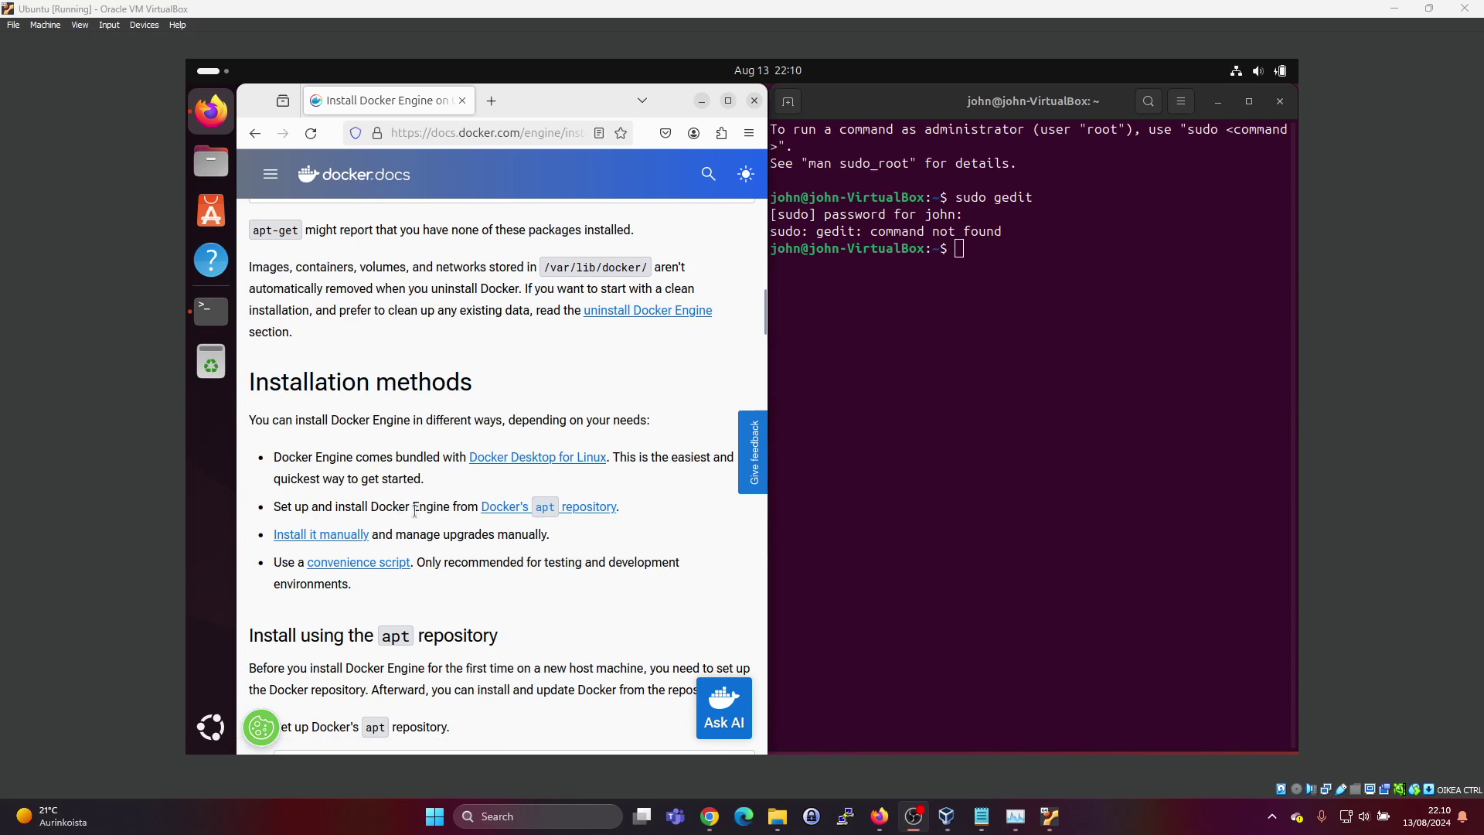
Copy 'sudo apt-get update' from the guide's apt repository steps and run it in the terminal
{"action": "left_click", "coordinate": [505, 515]}
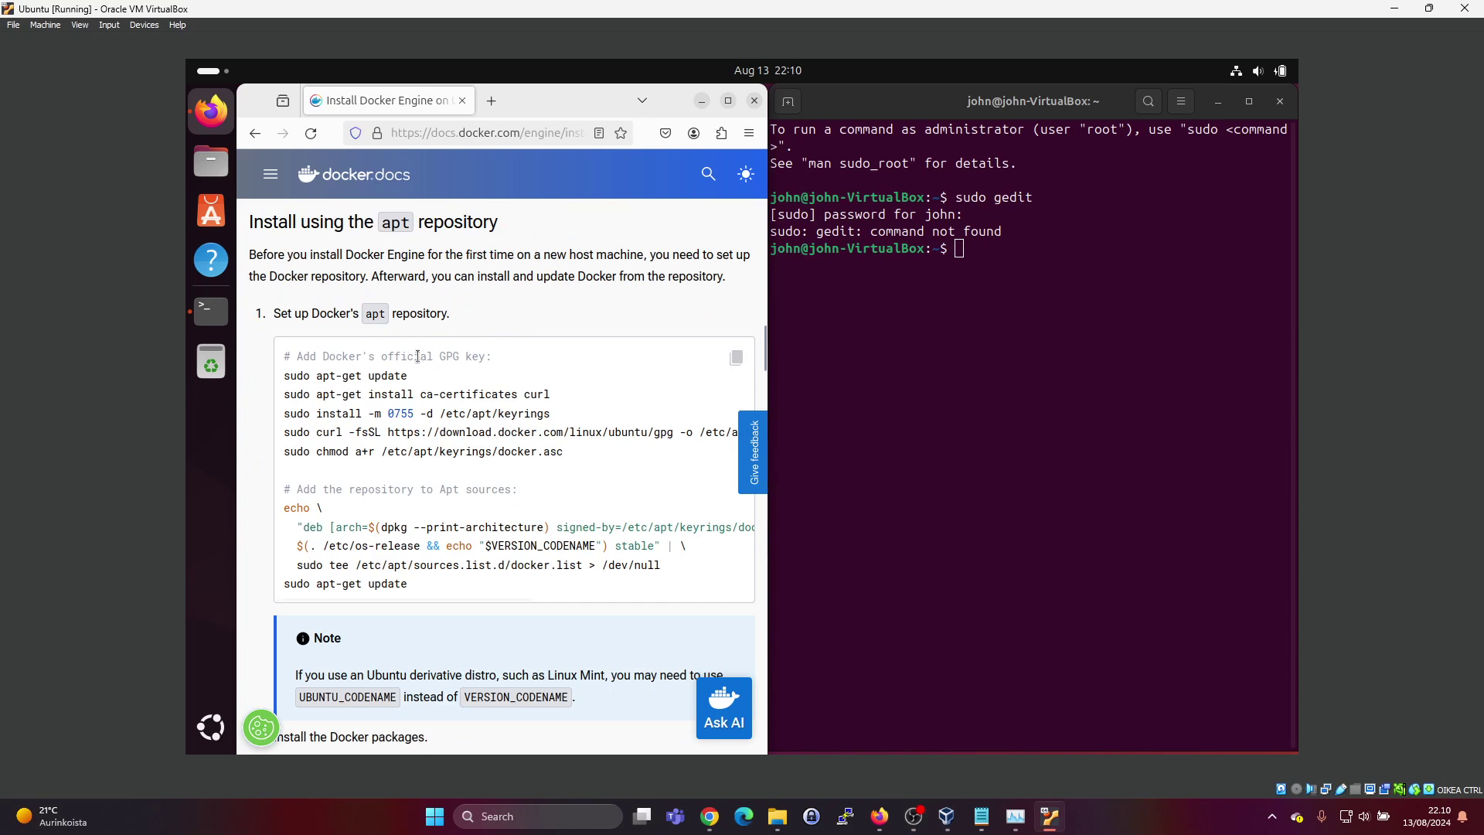
{"action": "mouse_move", "coordinate": [464, 463]}
{"action": "left_click_drag", "start_coordinate": [407, 378], "coordinate": [291, 380]}
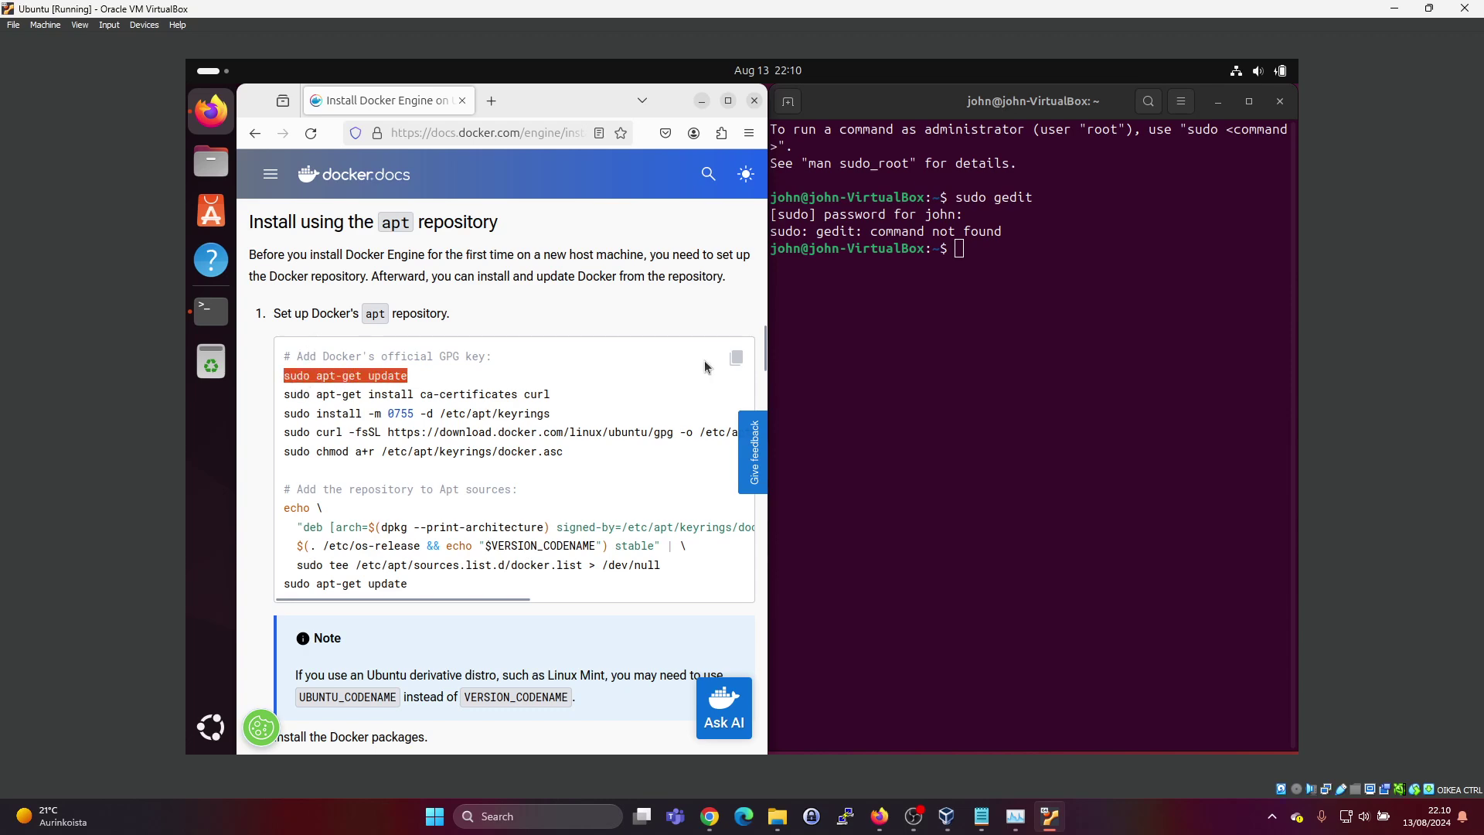
{"action": "right_click", "coordinate": [1044, 329]}
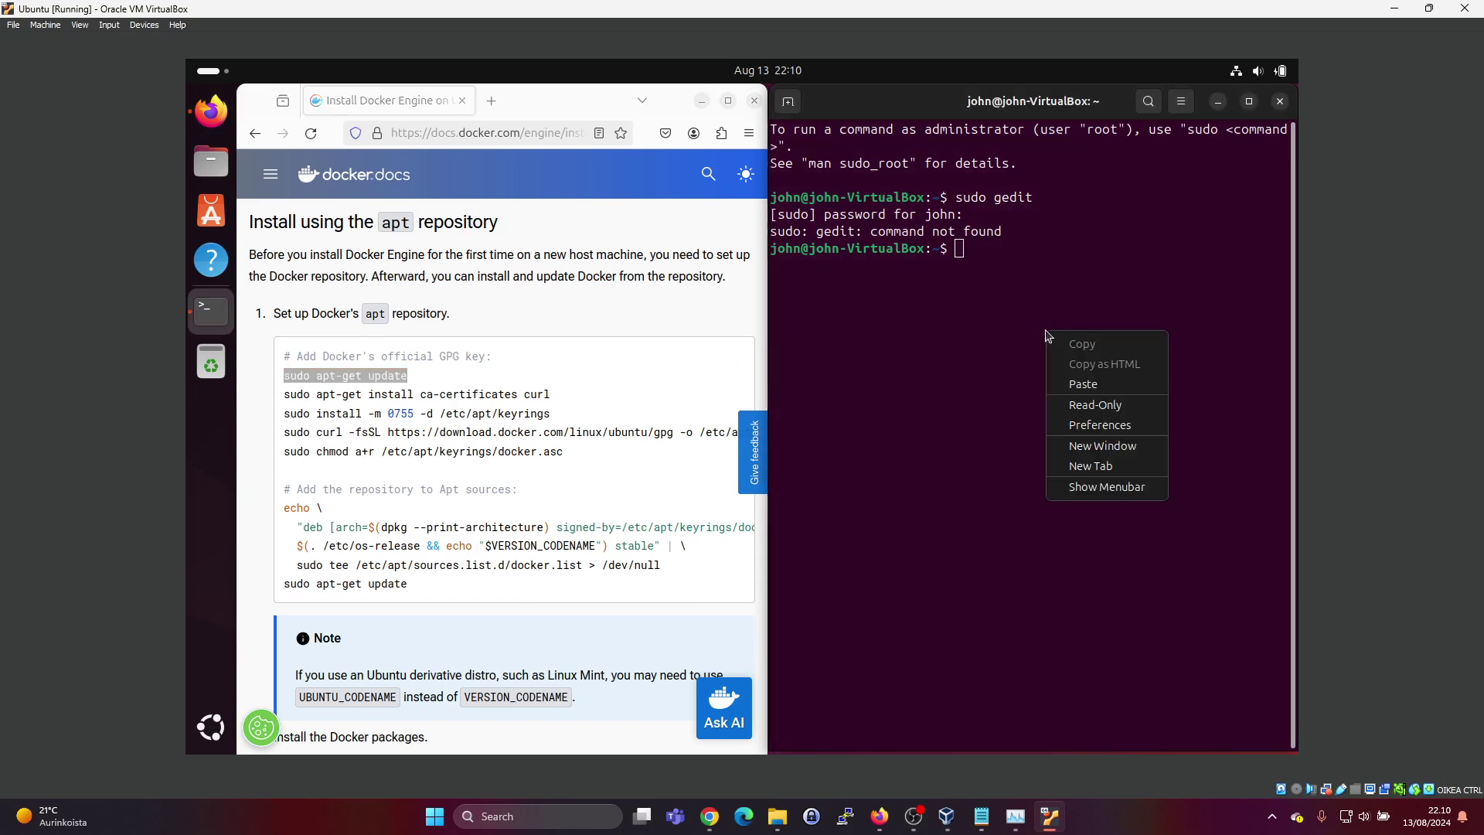
{"action": "left_click", "coordinate": [1076, 387]}
{"action": "key", "text": "Return"}
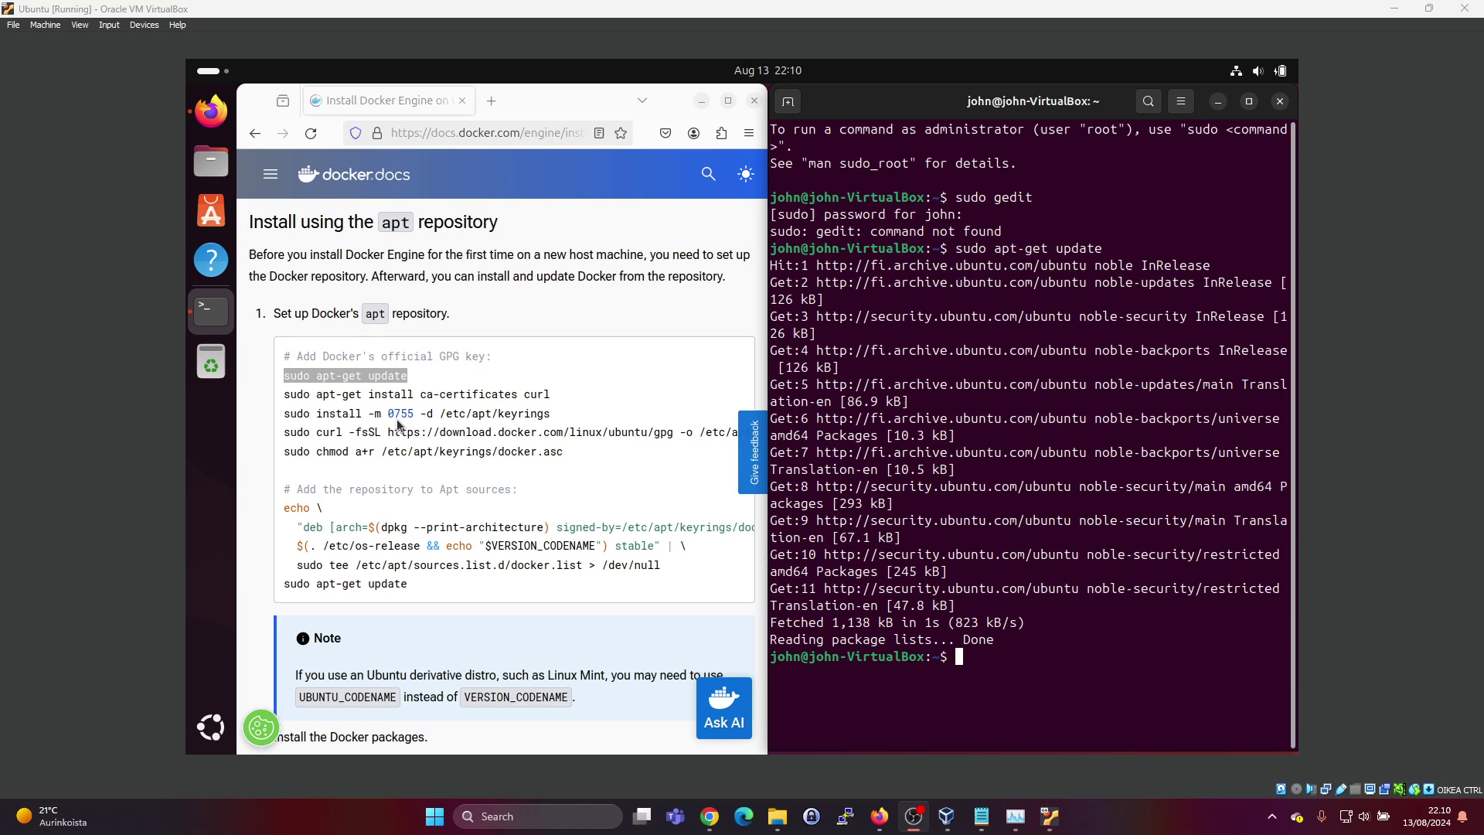
Run the guide's four commands for ca-certificates, curl, the keyrings folder and GPG key, approving curl's install
{"action": "left_click_drag", "start_coordinate": [289, 395], "coordinate": [562, 399]}
{"action": "left_click", "coordinate": [441, 411]}
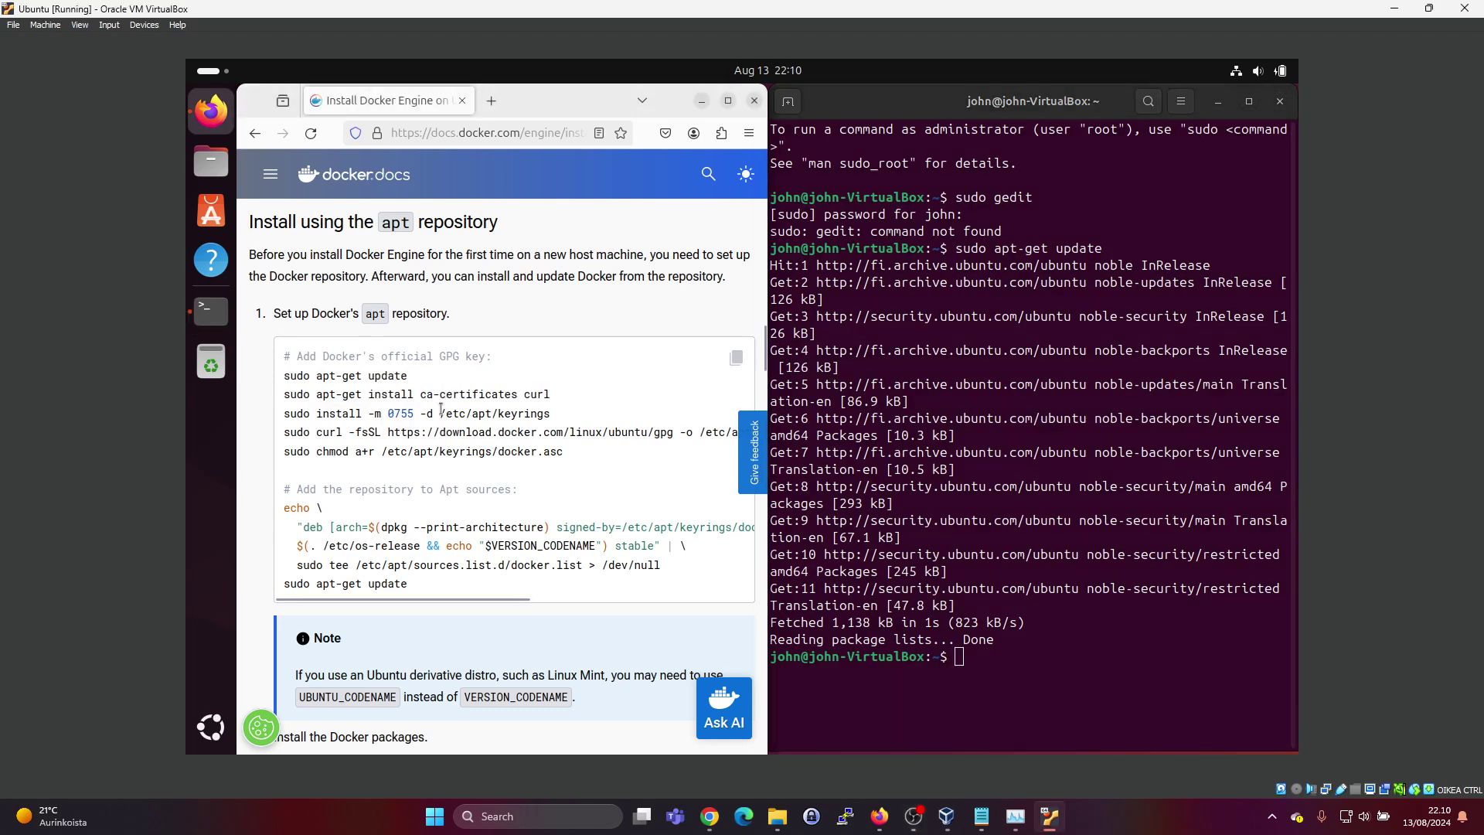
{"action": "left_click_drag", "start_coordinate": [288, 398], "coordinate": [567, 398]}
{"action": "mouse_move", "coordinate": [283, 398]}
{"action": "left_mouse_down"}
{"action": "mouse_move", "coordinate": [568, 436]}
{"action": "mouse_move", "coordinate": [603, 473]}
{"action": "left_mouse_up"}
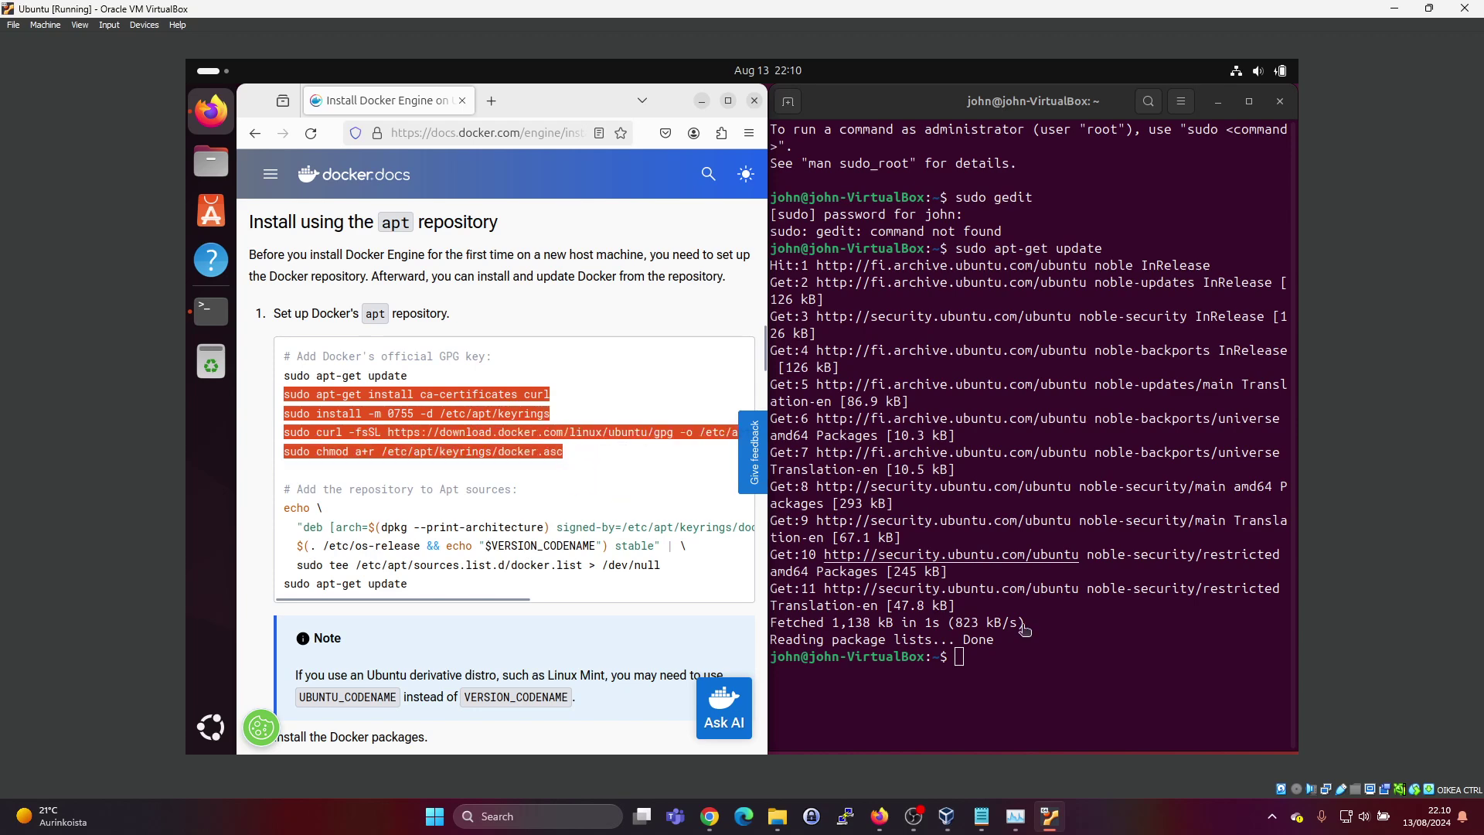
{"action": "right_click", "coordinate": [1111, 480]}
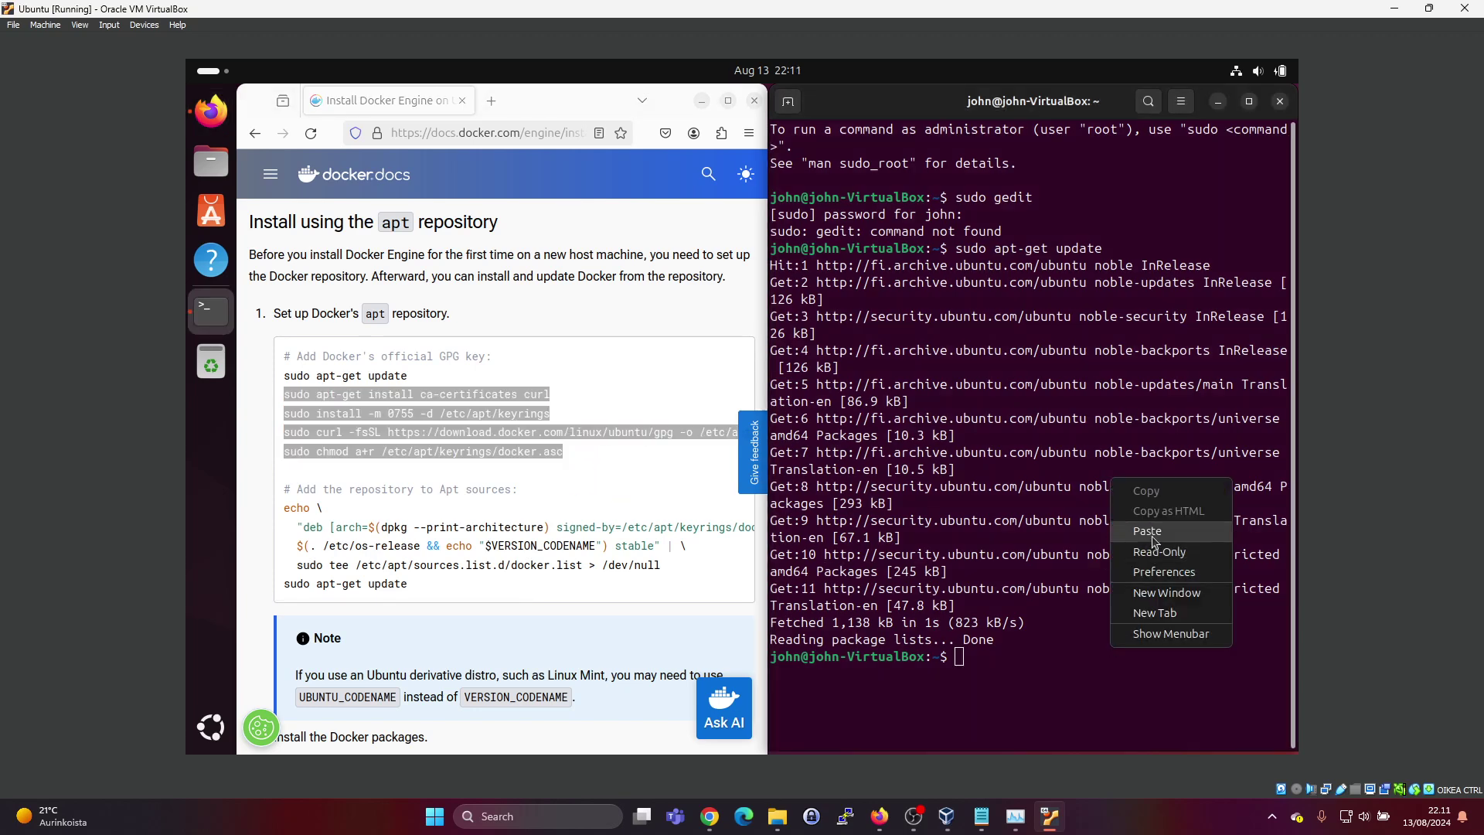
{"action": "left_click", "coordinate": [1151, 532]}
{"action": "key", "text": "Return"}
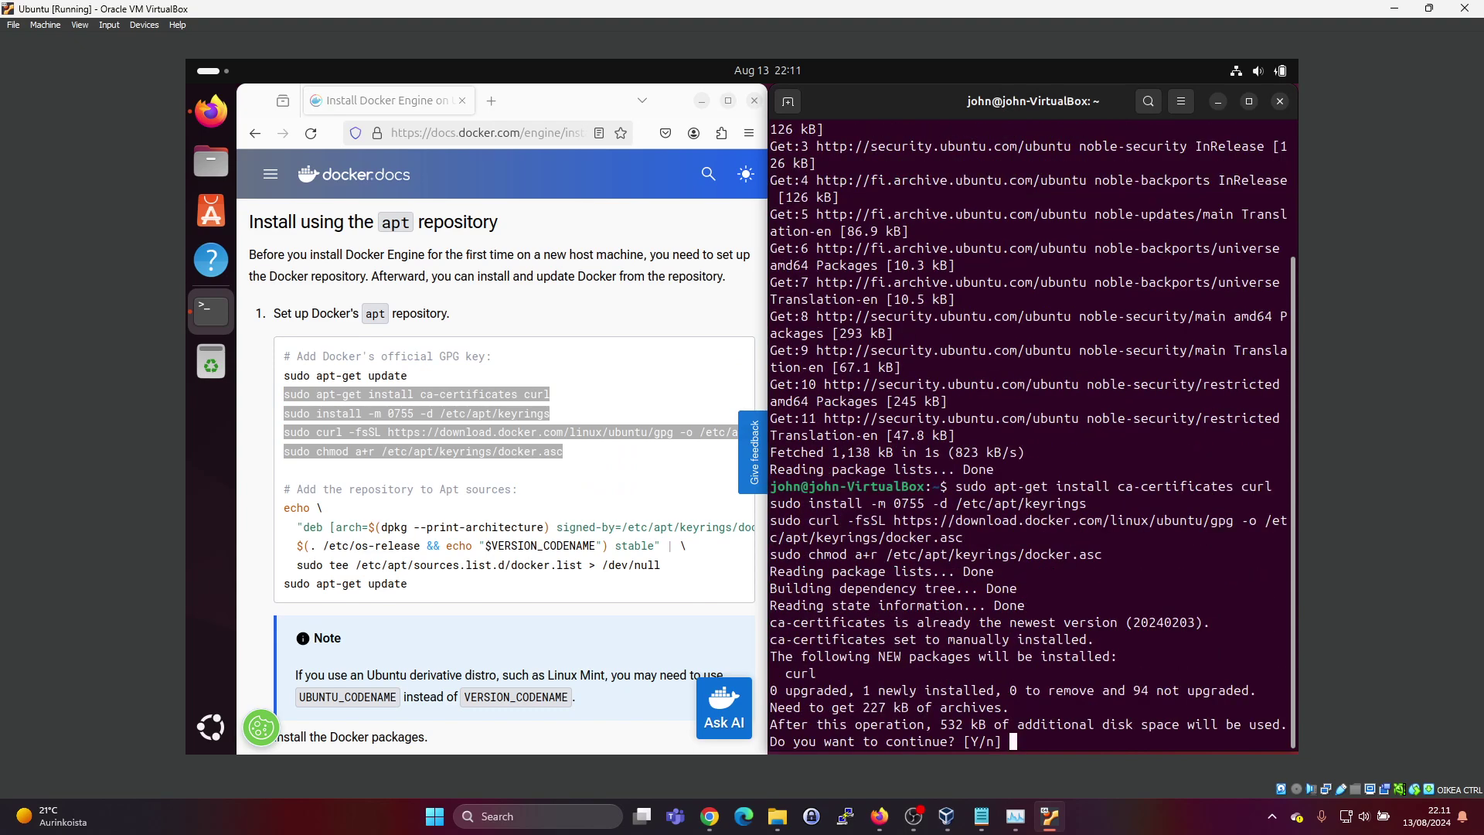
{"action": "type", "text": "y"}
{"action": "key", "text": "Return"}
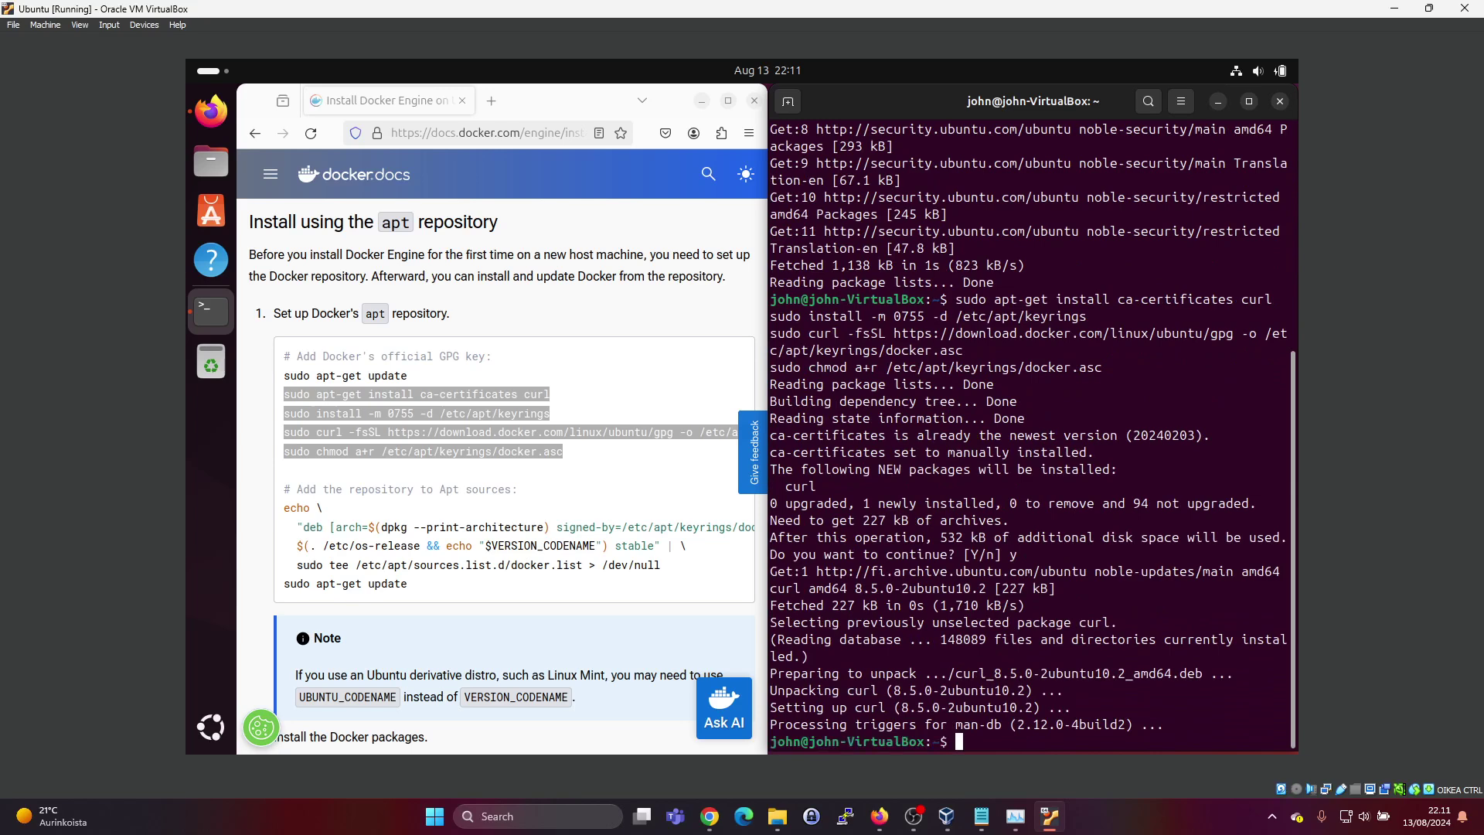
Run the guide's 'Add the repository' block, adding download.docker.com sources and refreshing apt
{"action": "left_click", "coordinate": [604, 467]}
{"action": "scroll", "coordinate": [563, 508], "scroll_direction": "down", "scroll_amount": 2}
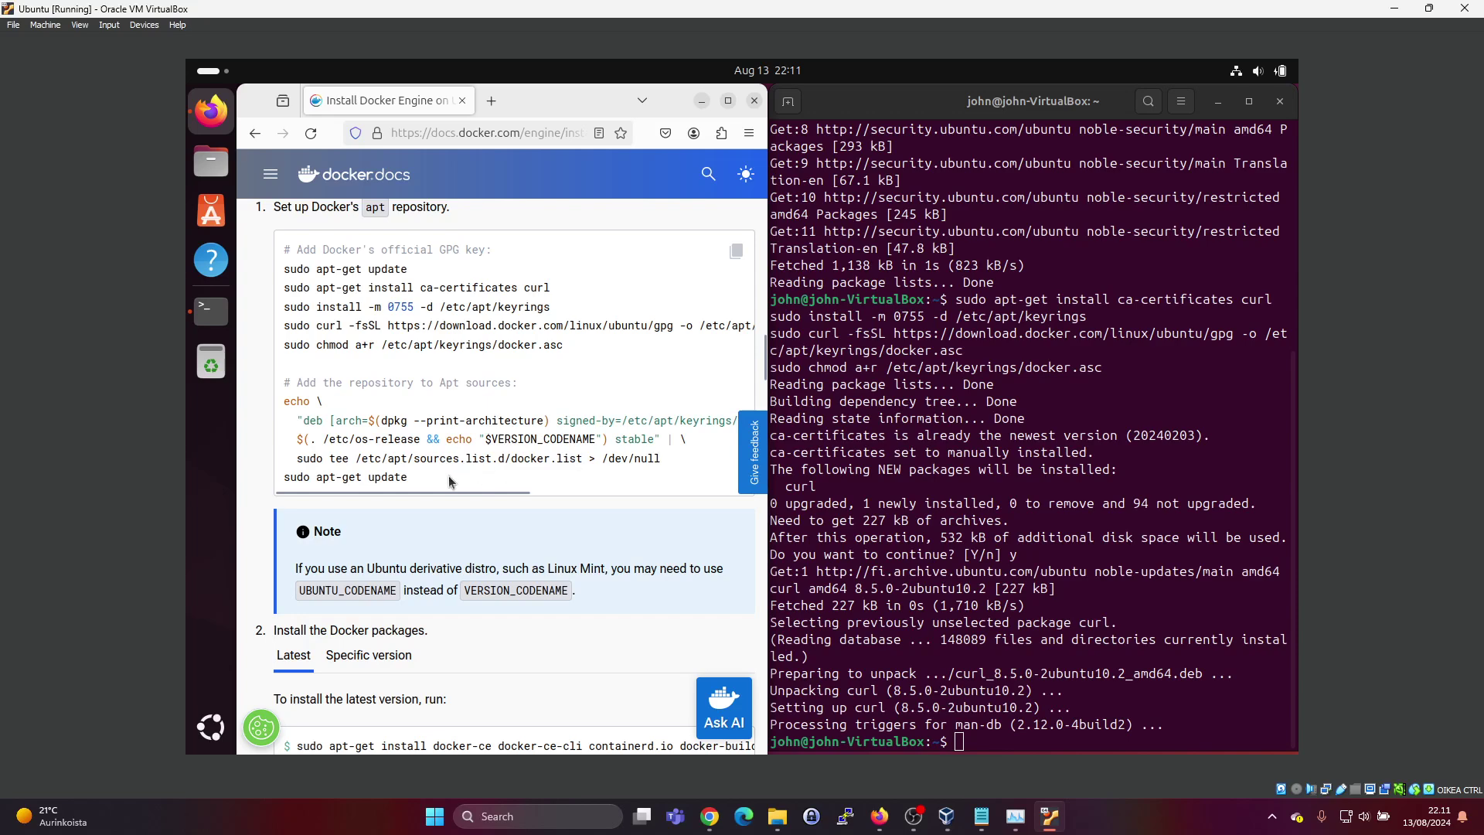
{"action": "left_click_drag", "start_coordinate": [449, 475], "coordinate": [287, 403]}
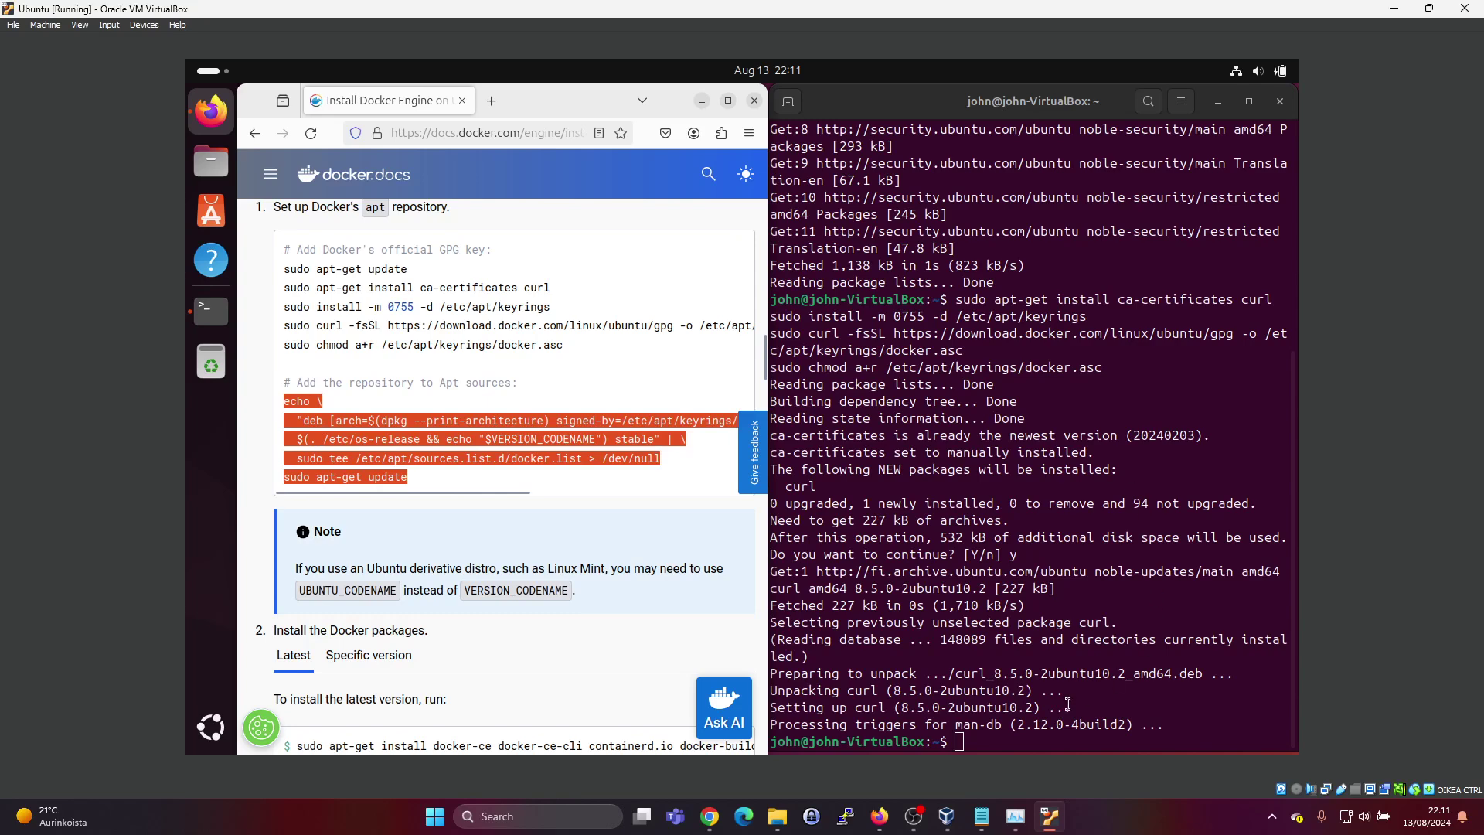
{"action": "right_click", "coordinate": [1068, 518]}
{"action": "left_click", "coordinate": [1106, 565]}
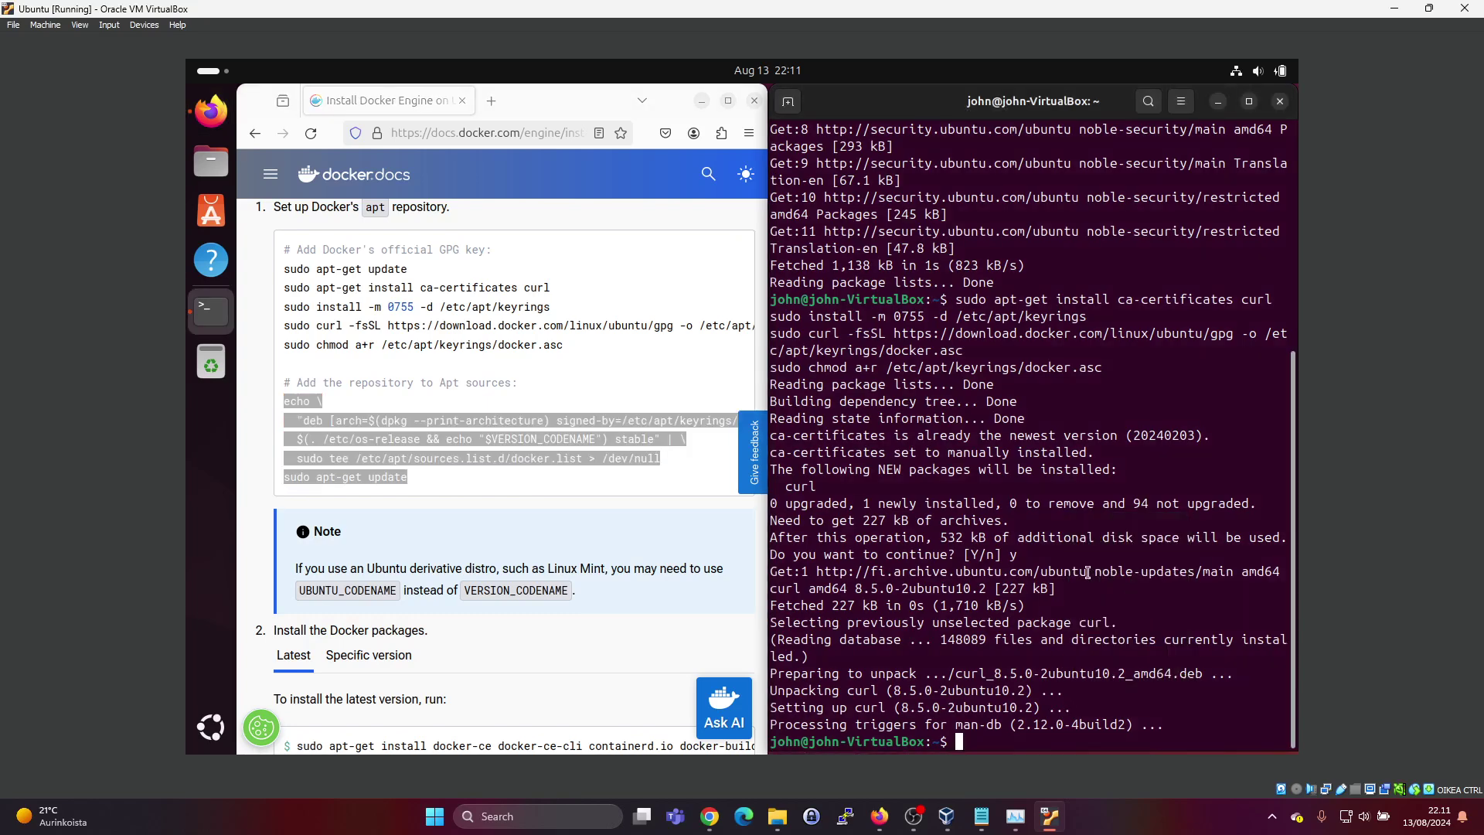
{"action": "key", "text": "Return"}
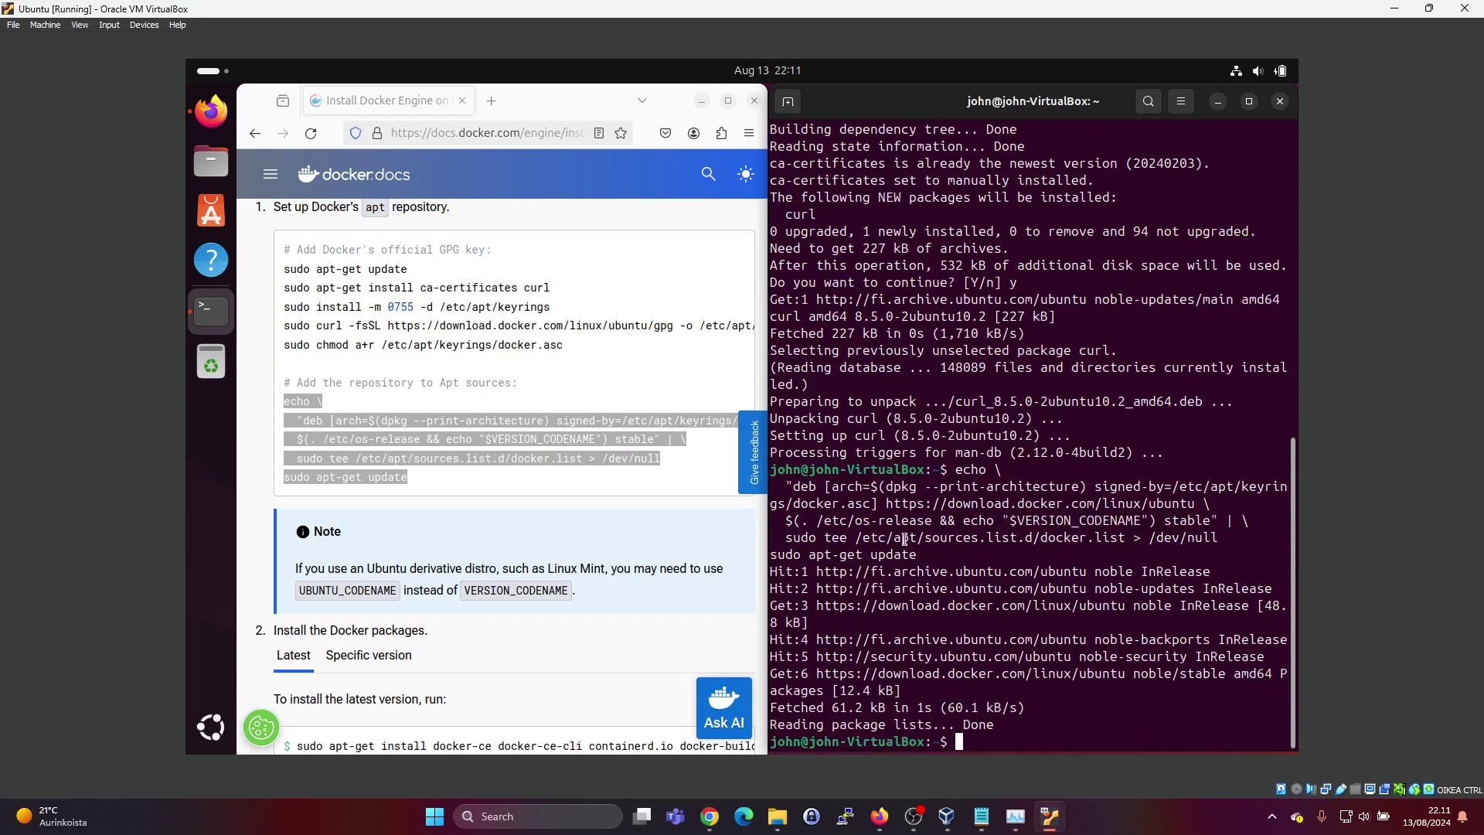
Run the guide's apt-get install docker-ce command and confirm the package download
{"action": "left_click", "coordinate": [452, 633]}
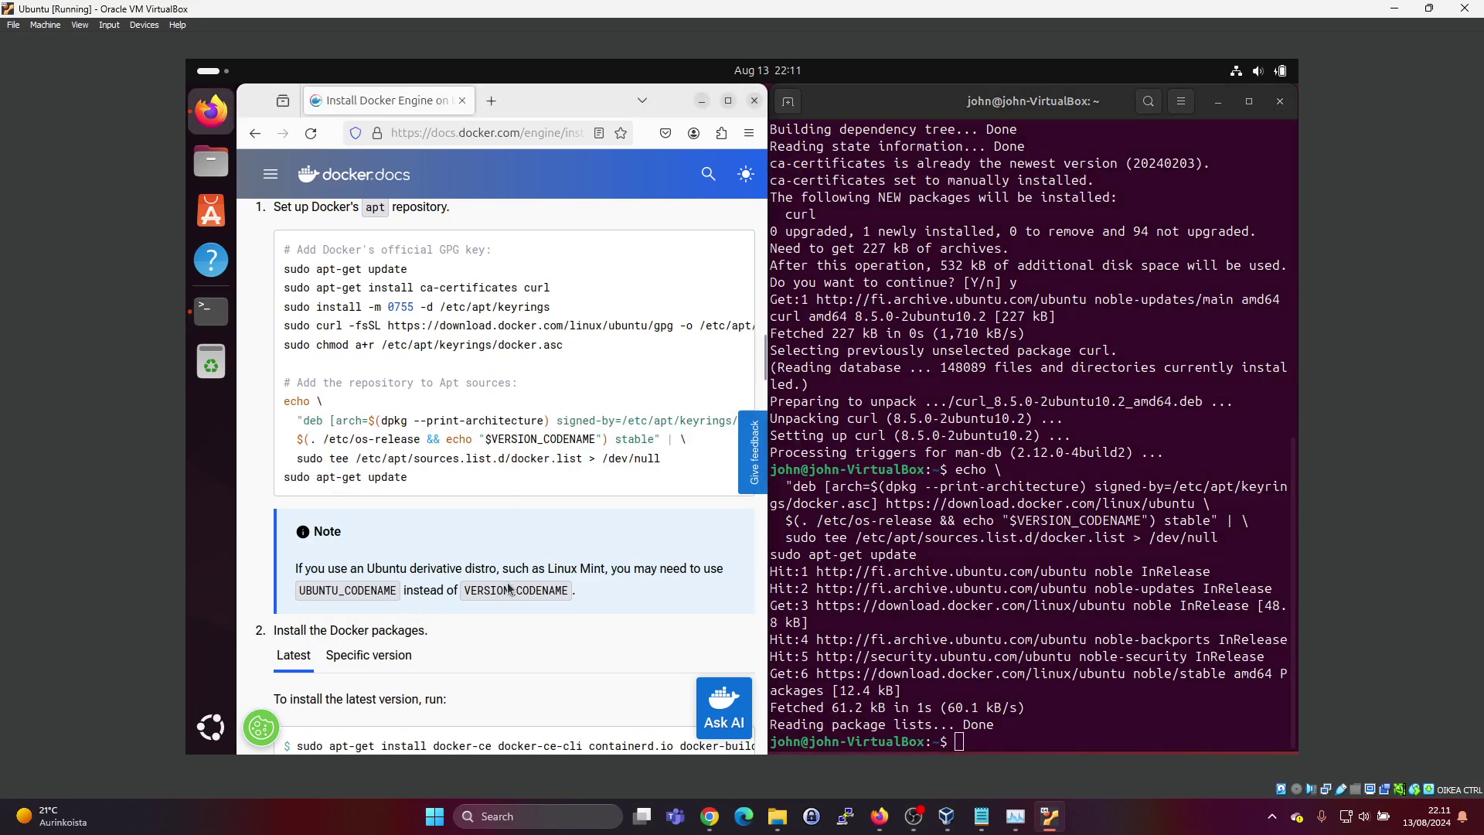
{"action": "scroll", "coordinate": [506, 589], "scroll_direction": "down", "scroll_amount": 2}
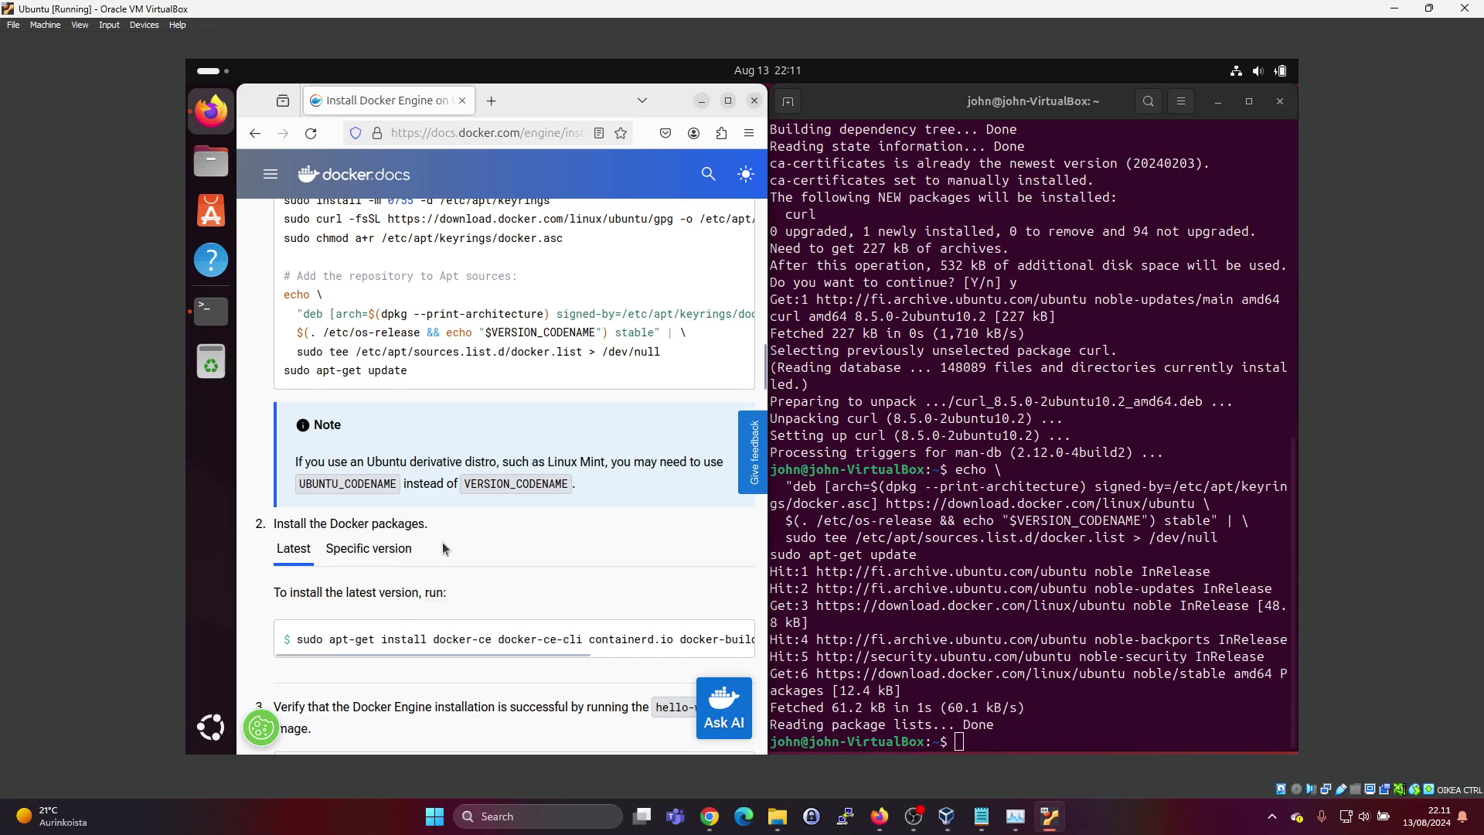
{"action": "scroll", "coordinate": [444, 542], "scroll_direction": "down", "scroll_amount": 2}
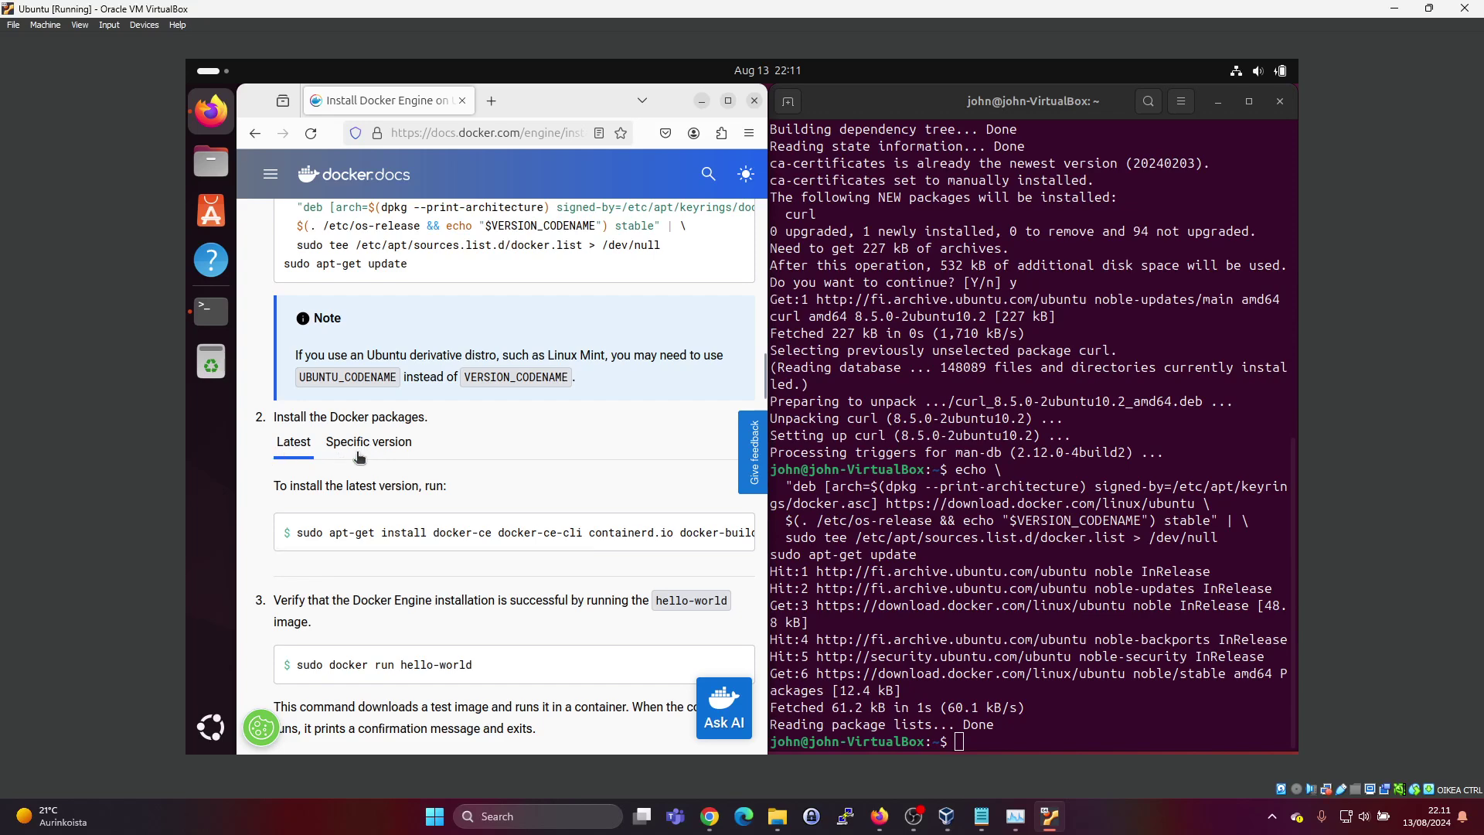
{"action": "mouse_move", "coordinate": [299, 531]}
{"action": "left_click_drag", "start_coordinate": [299, 532], "coordinate": [771, 536]}
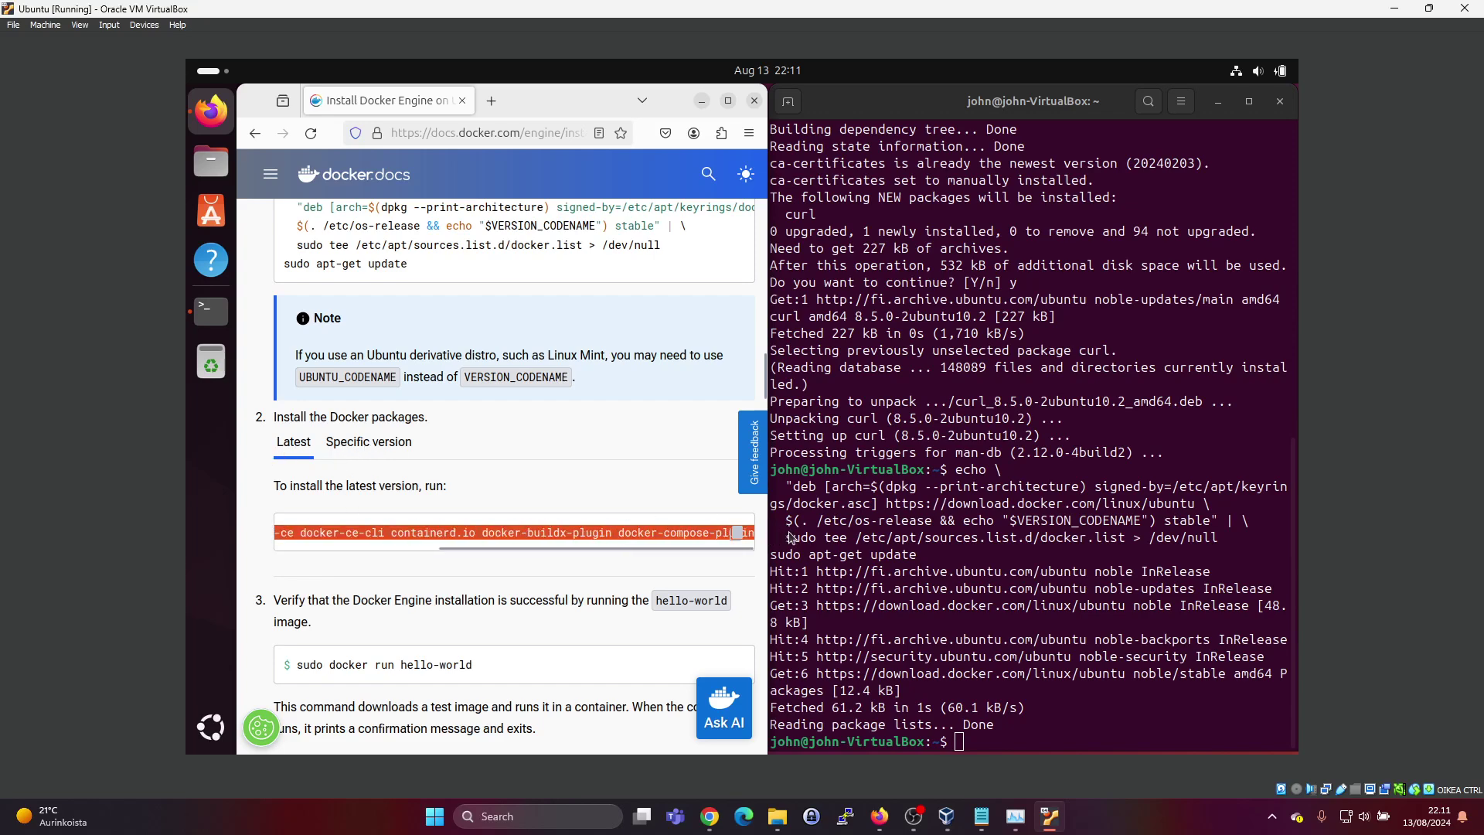
{"action": "right_click", "coordinate": [1088, 714]}
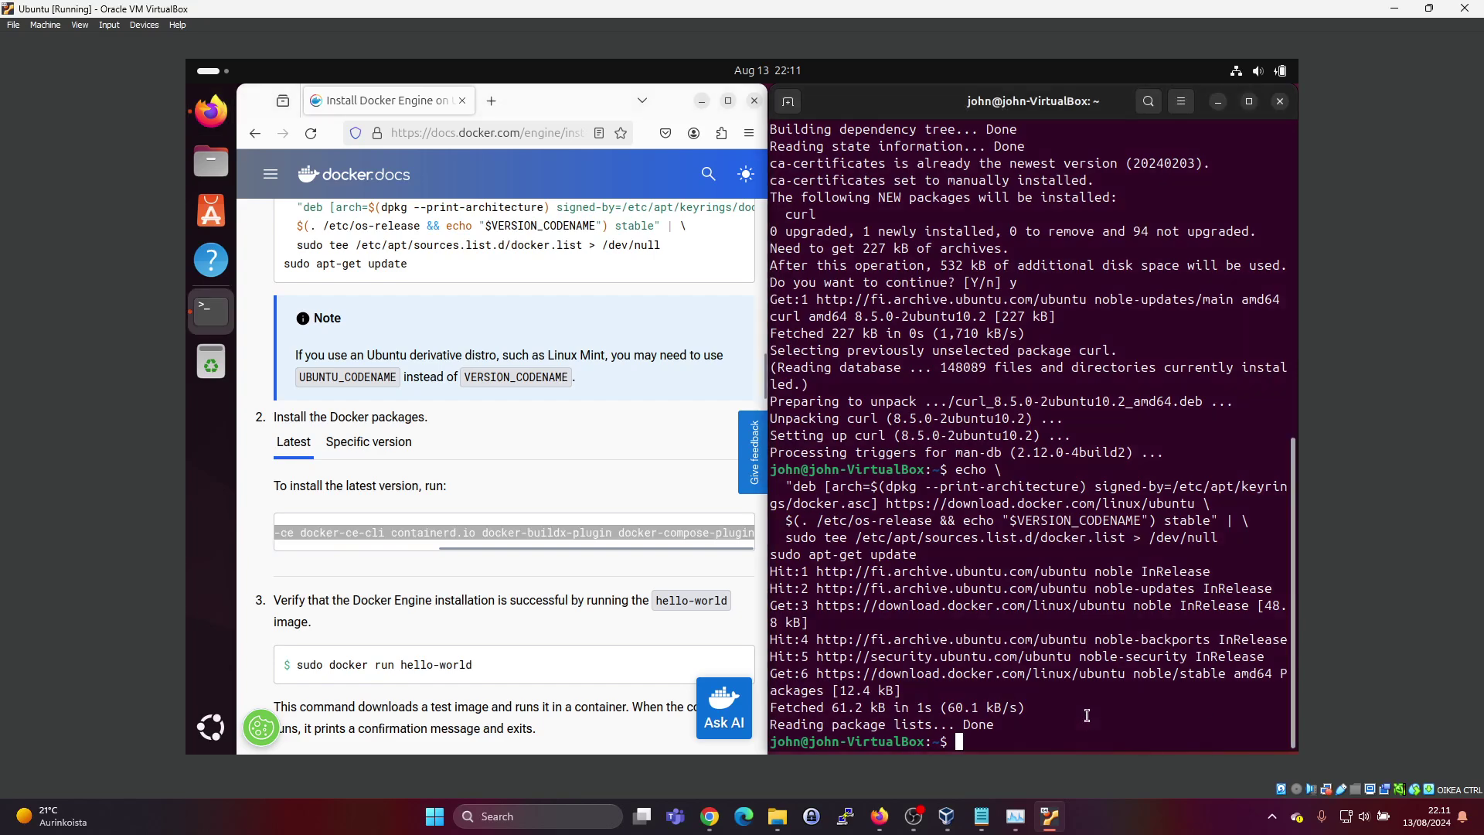
{"action": "left_click", "coordinate": [1125, 599]}
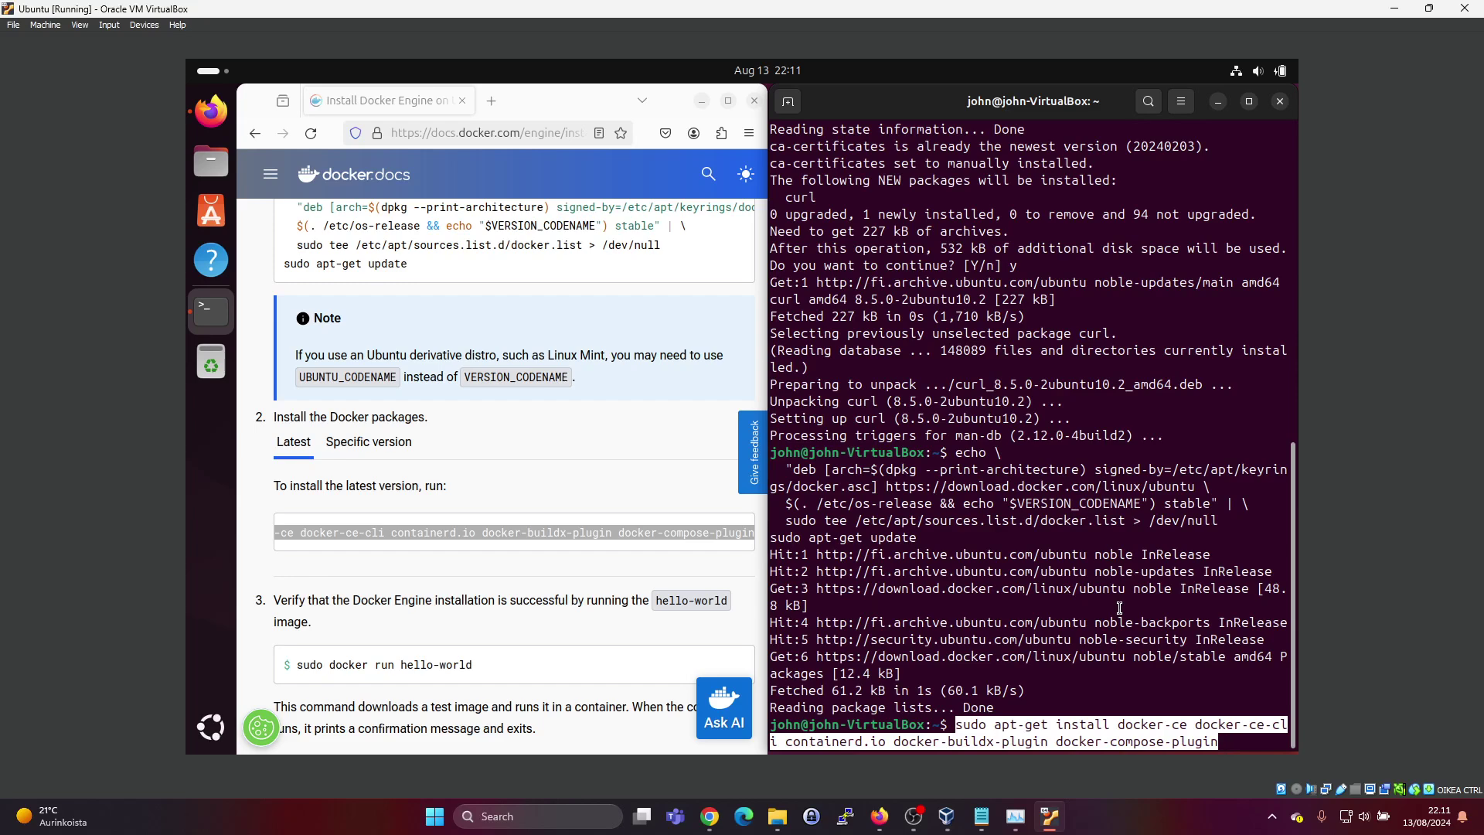
{"action": "key", "text": "Return"}
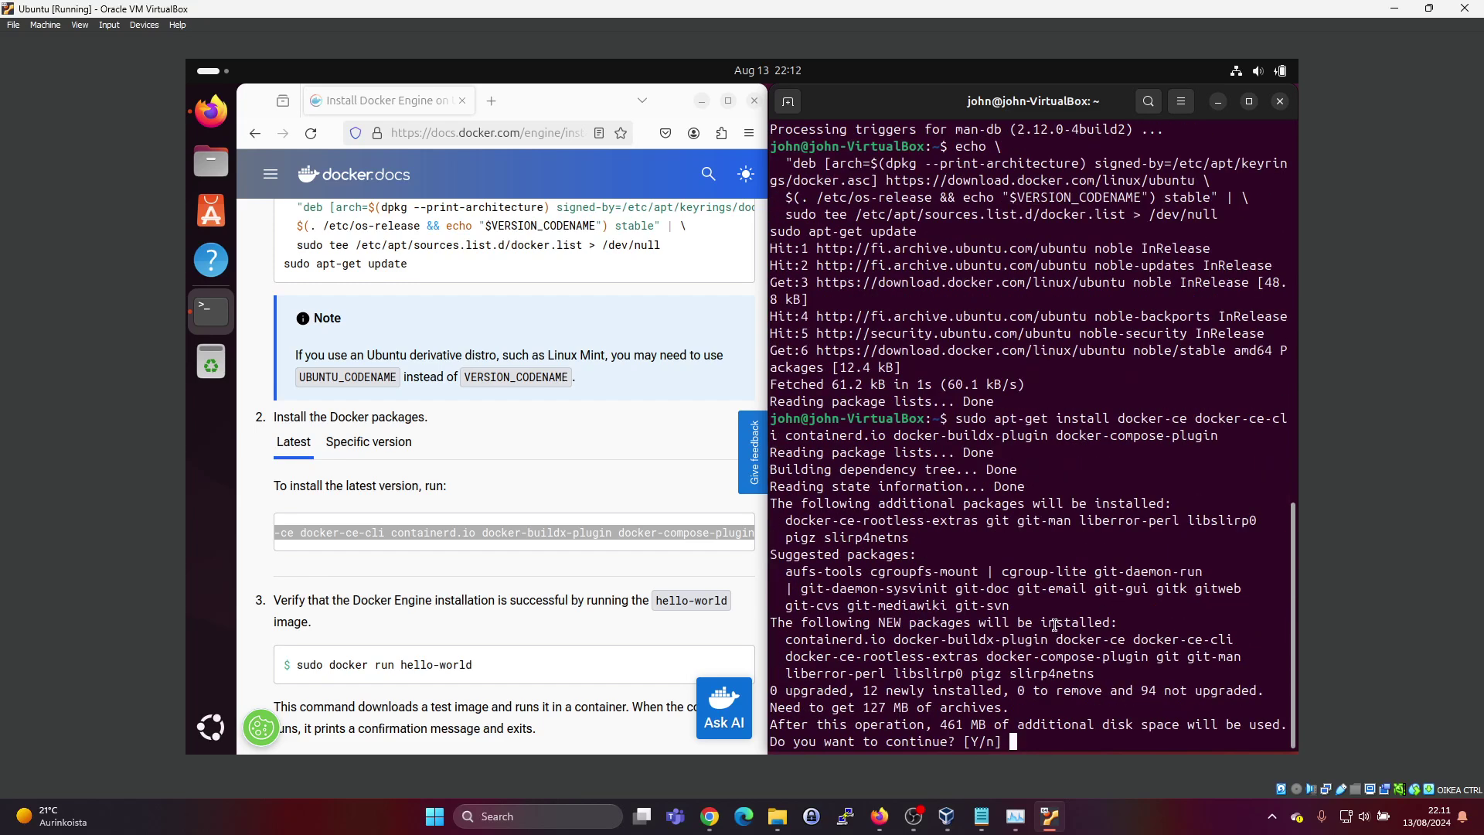
{"action": "type", "text": "y"}
{"action": "key", "text": "Return"}
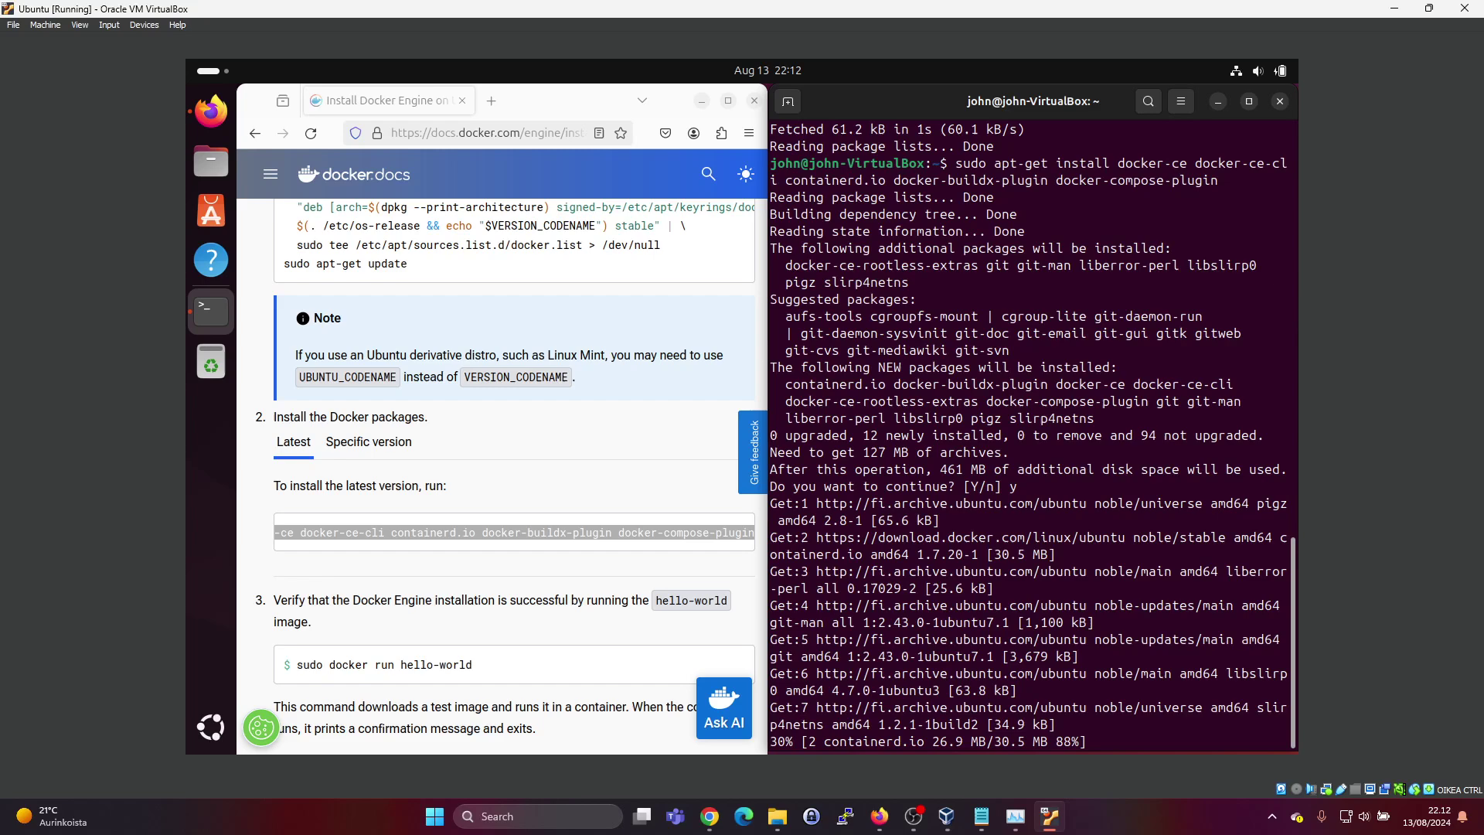
While the Docker packages finish installing, select 'sudo docker run hello-world' in the guide
{"action": "left_click", "coordinate": [573, 505]}
{"action": "scroll", "coordinate": [573, 504], "scroll_direction": "down", "scroll_amount": 2}
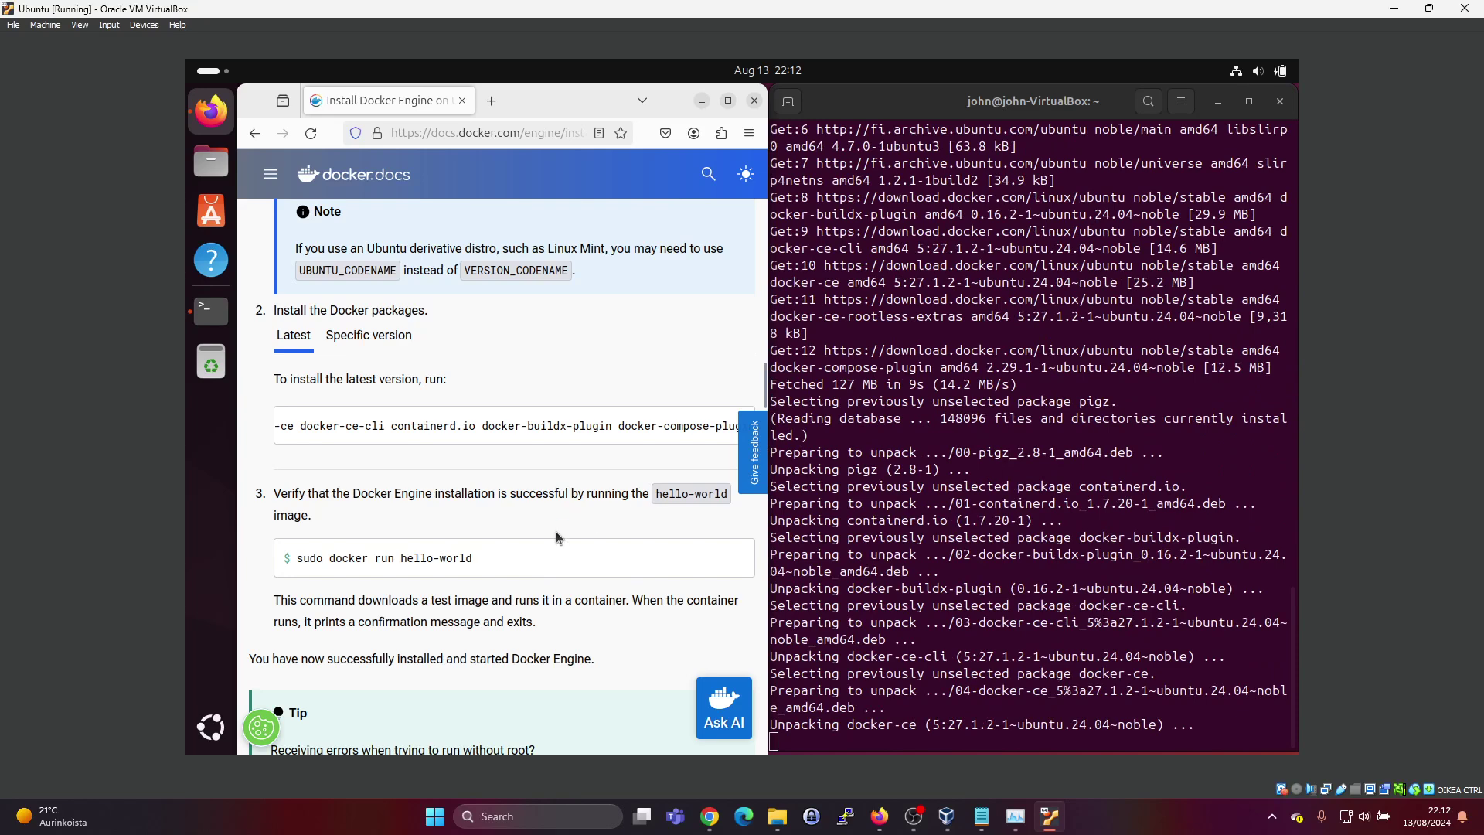
{"action": "left_click_drag", "start_coordinate": [496, 558], "coordinate": [319, 565]}
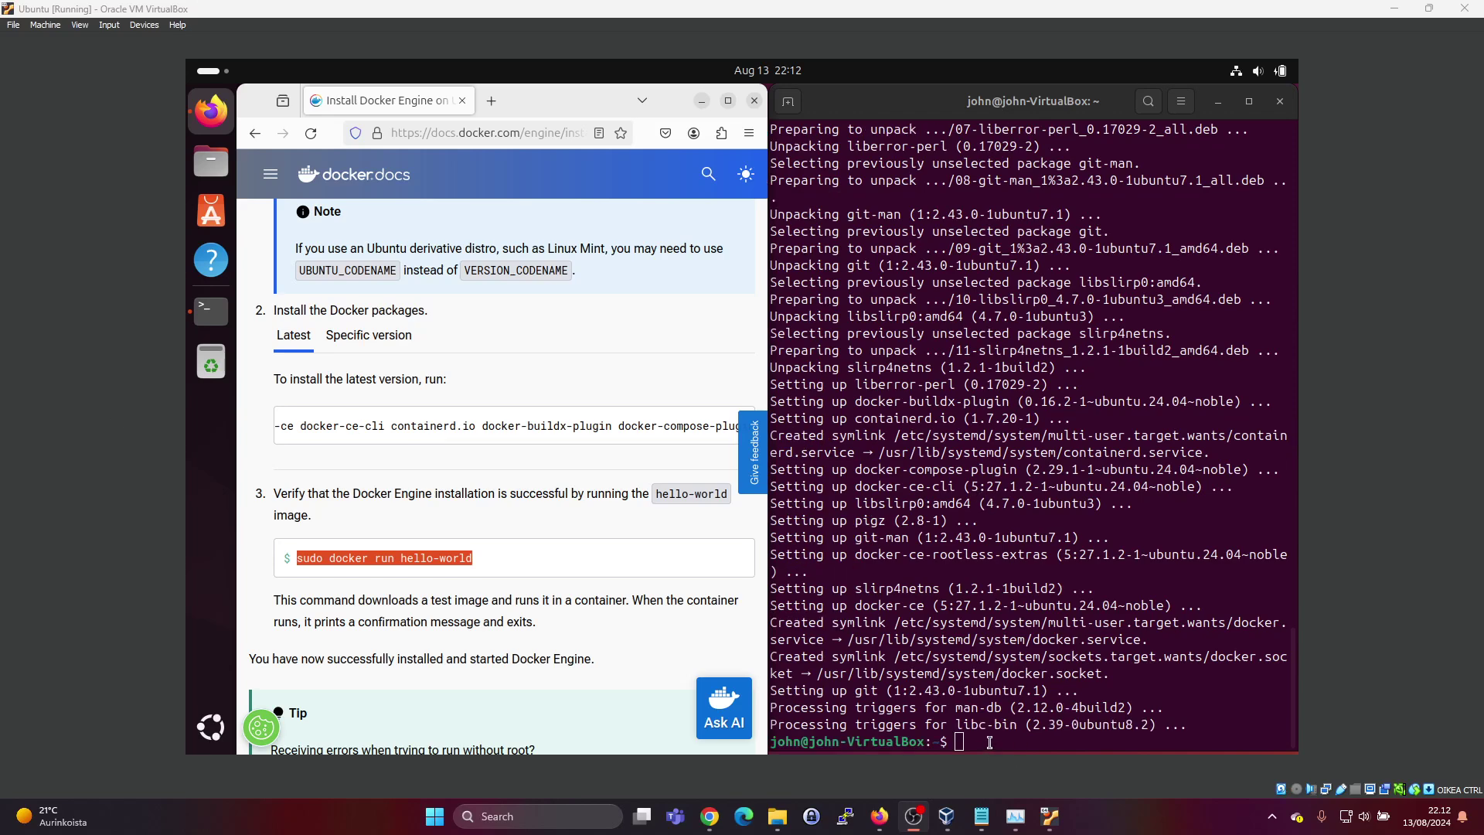
Run 'sudo docker run hello-world' in the terminal, which pulls the test image
{"action": "right_click", "coordinate": [1004, 573]}
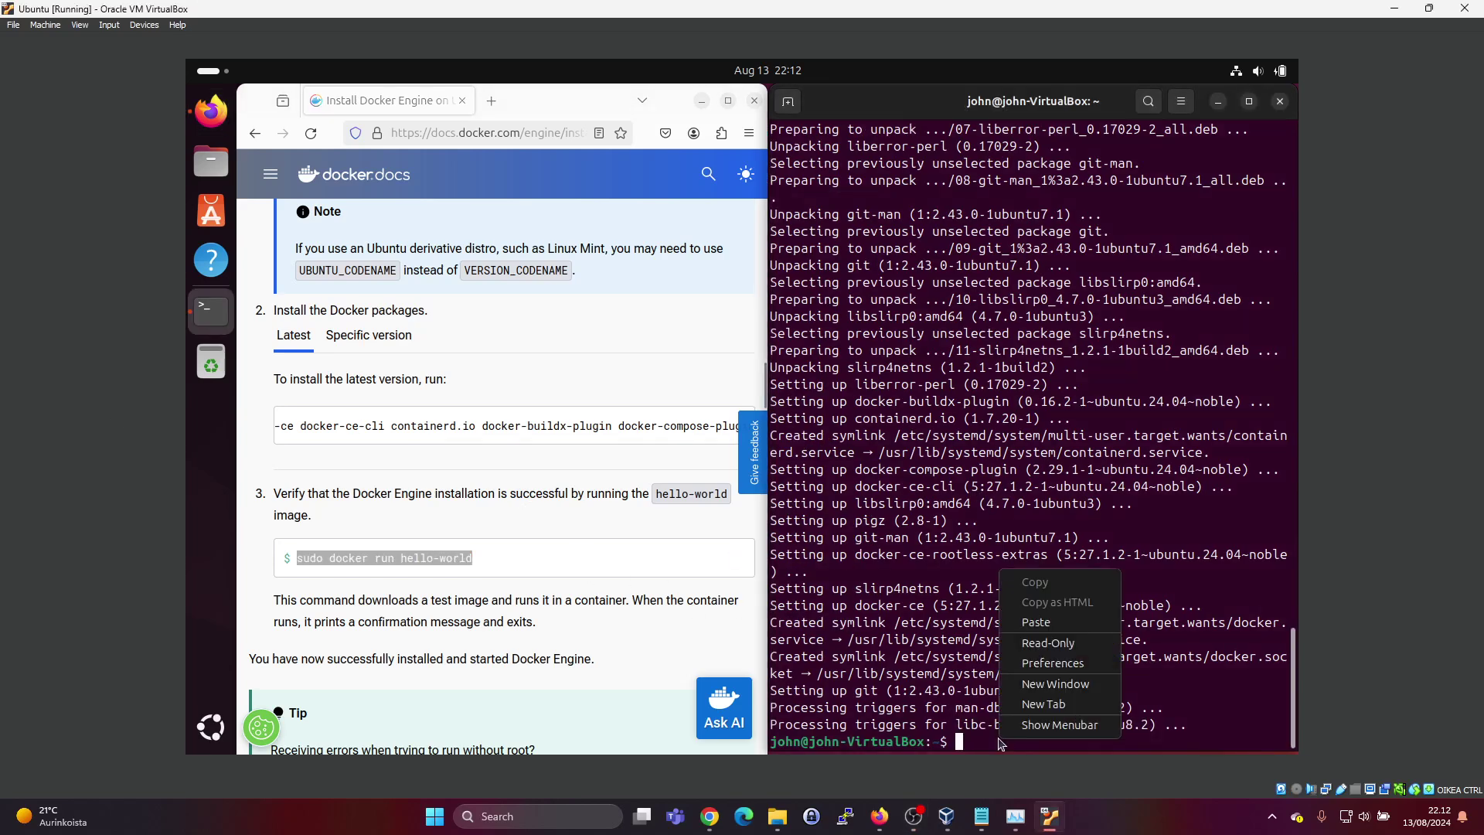
{"action": "left_click", "coordinate": [1036, 621]}
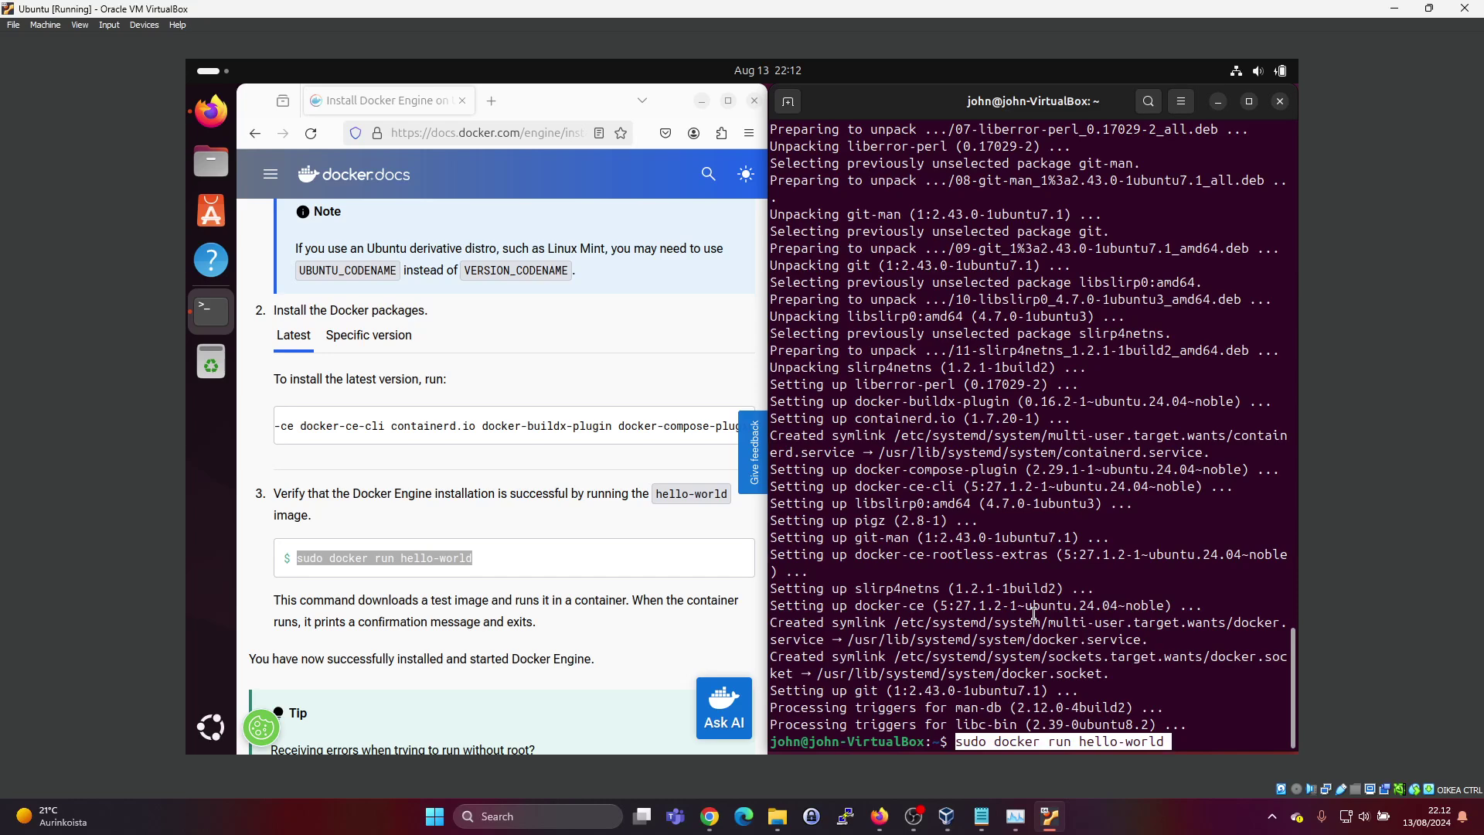
{"action": "key", "text": "Return"}
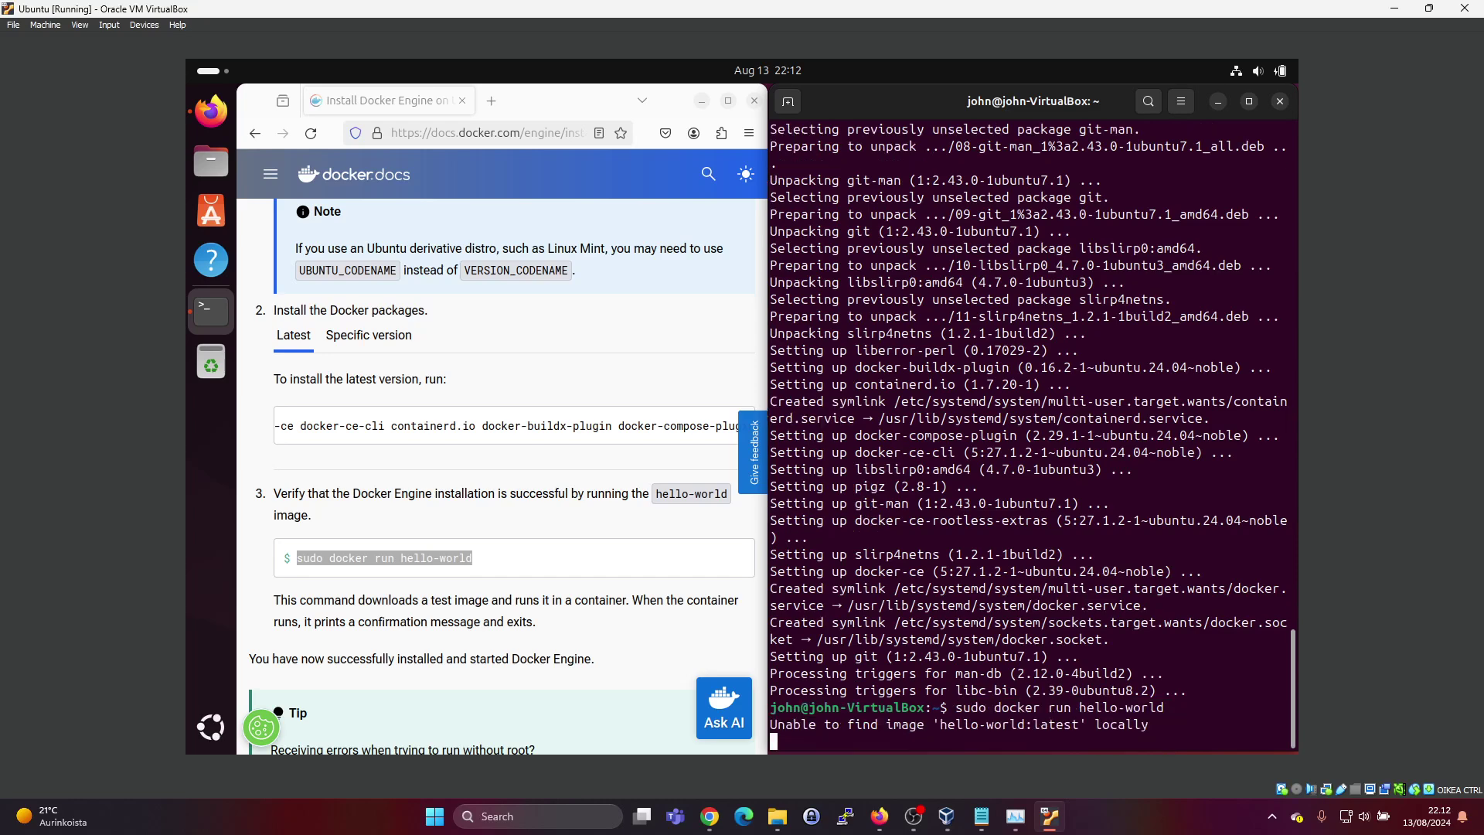